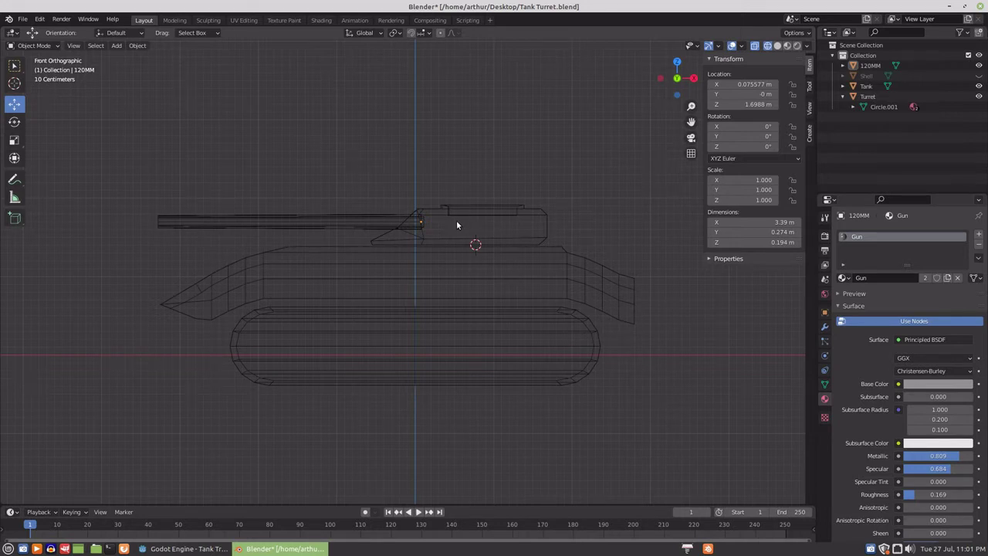
# Switch the viewport to Material Preview shading and orbit to a near side-on perspective of the tank
pyautogui.scroll(3, 469, 234)
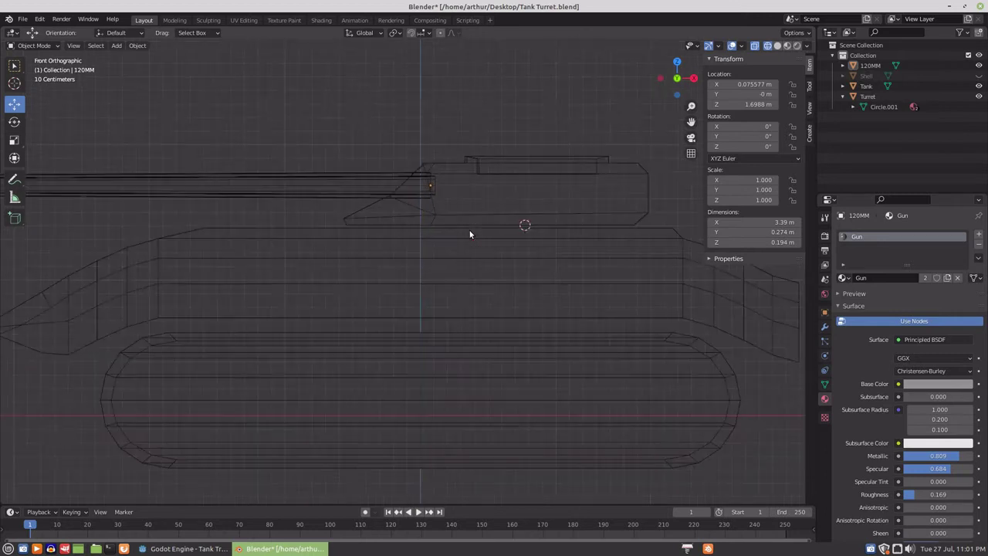
pyautogui.click(787, 46)
pyautogui.moveTo(482, 207)
pyautogui.mouseDown(button='middle')
pyautogui.moveTo(475, 256)
pyautogui.moveTo(484, 274)
pyautogui.mouseUp(button='middle')
pyautogui.scroll(-2, 483, 275)
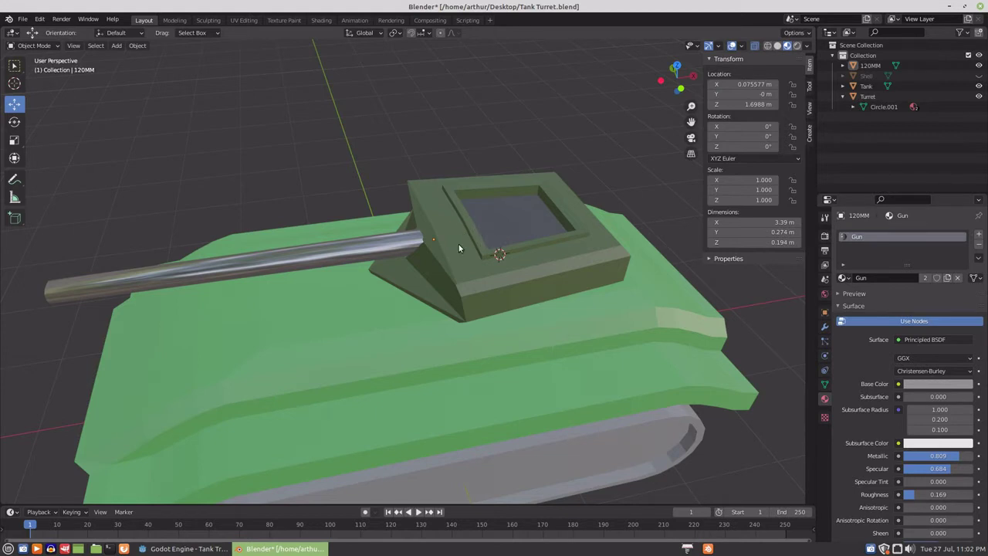
pyautogui.moveTo(481, 265)
pyautogui.mouseDown(button='middle')
pyautogui.moveTo(484, 282)
pyautogui.moveTo(474, 260)
pyautogui.mouseUp(button='middle')
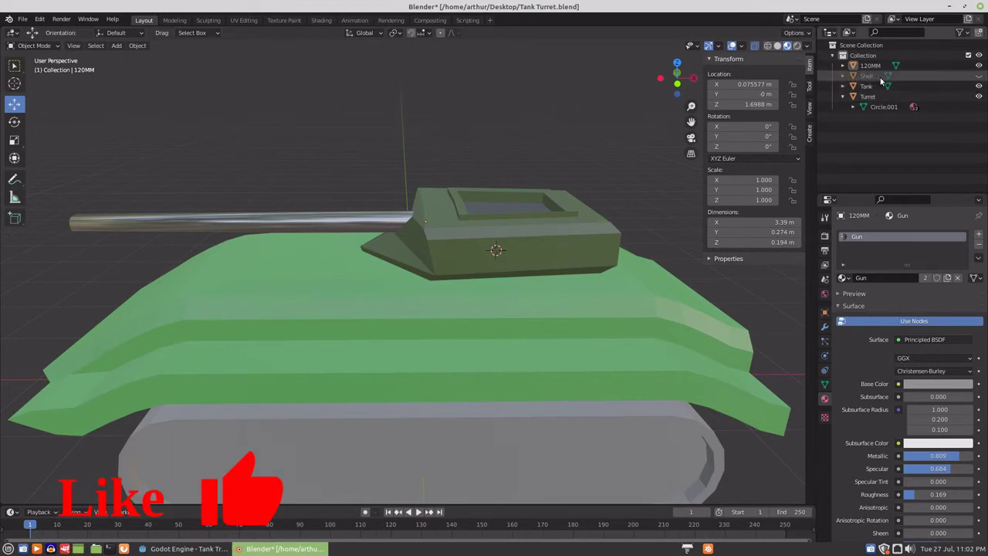
# Hide the Tank hull and tracks, then compare the Turret and 120MM gun barrel by selecting each
pyautogui.click(977, 86)
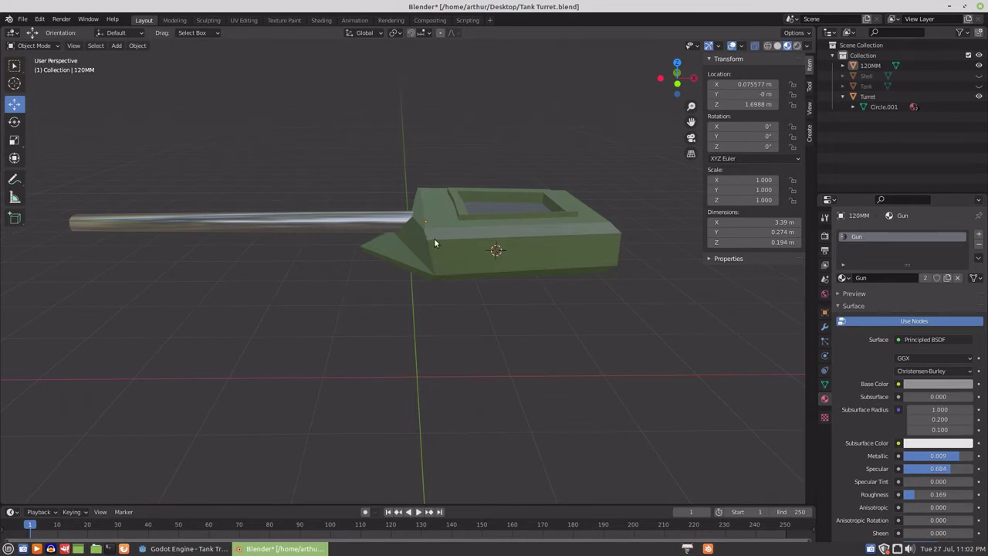
pyautogui.click(463, 243)
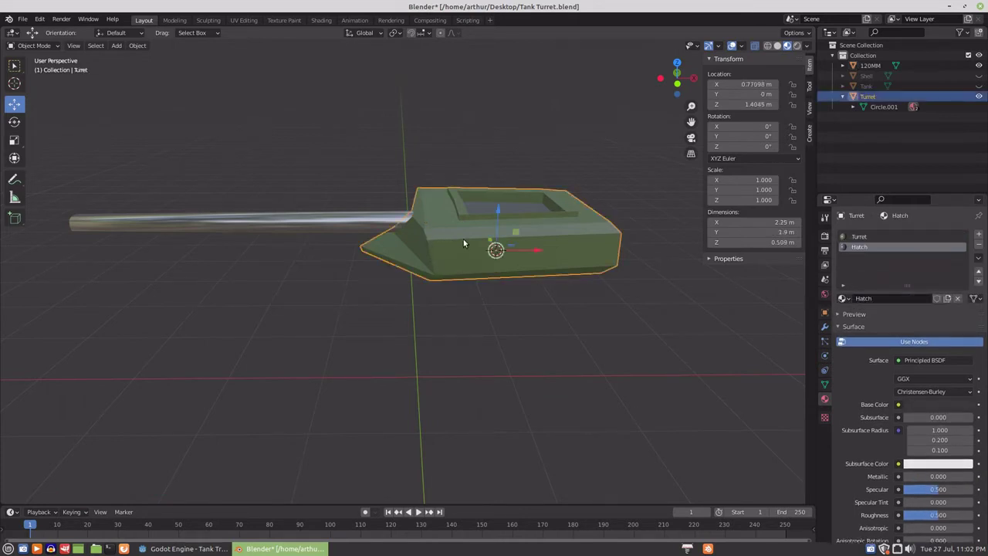
pyautogui.click(339, 221)
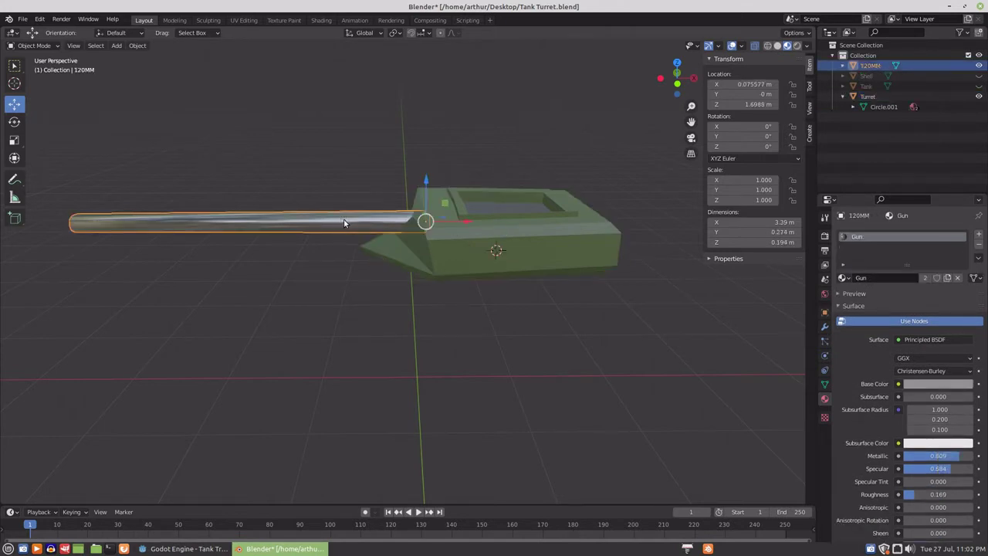
pyautogui.click(454, 241)
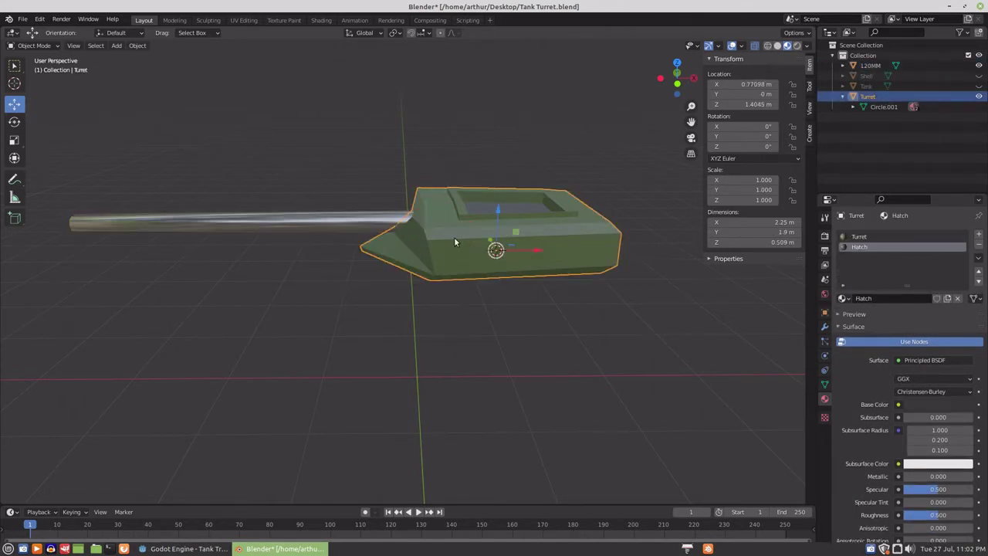
pyautogui.click(329, 222)
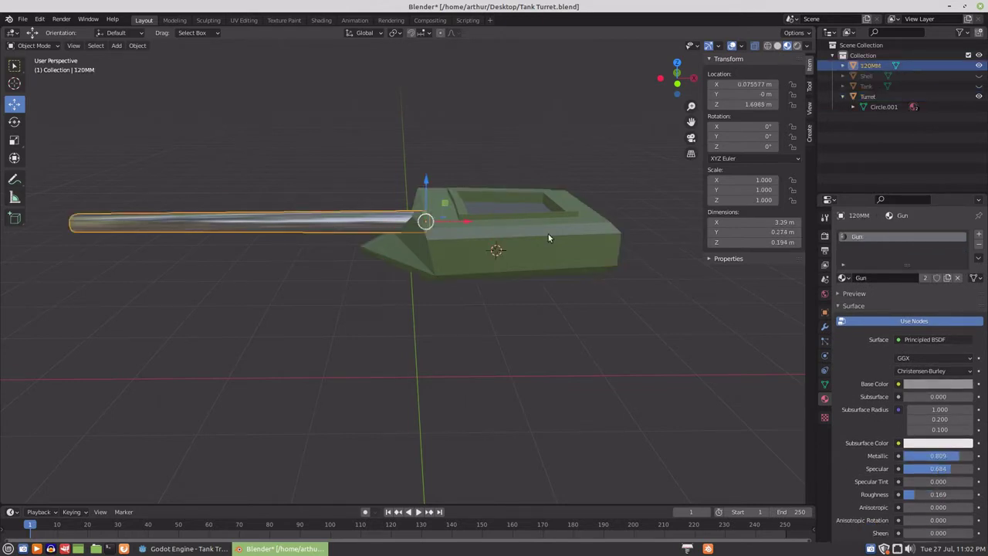
pyautogui.click(548, 238)
pyautogui.click(342, 217)
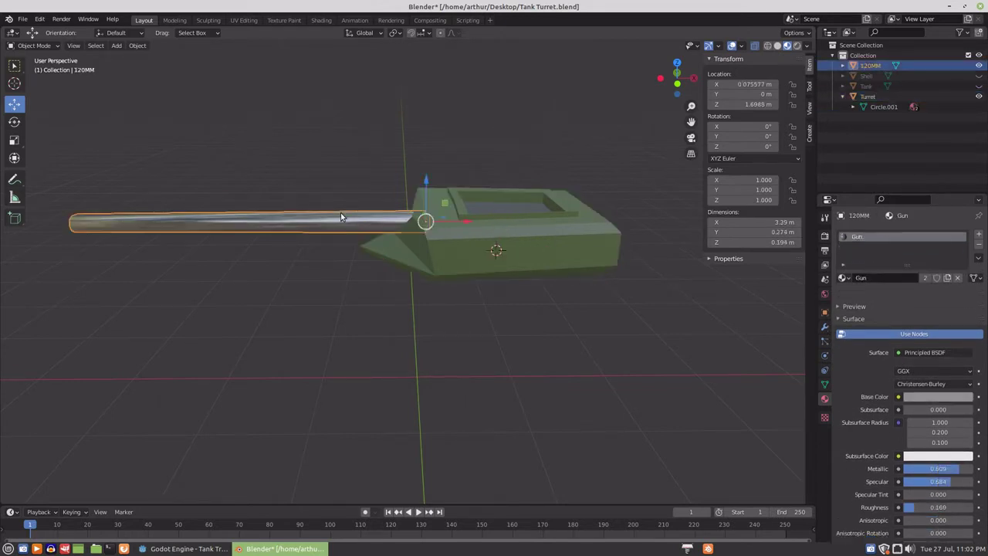
# Switch the viewport to wireframe shading and adjust the zoom
pyautogui.click(755, 45)
pyautogui.scroll(3, 419, 269)
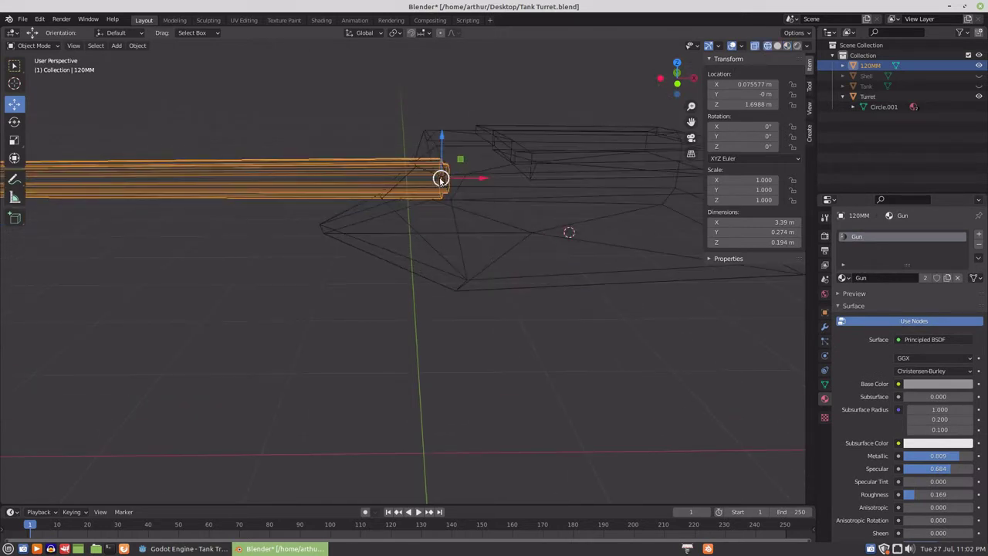
pyautogui.scroll(-2, 431, 217)
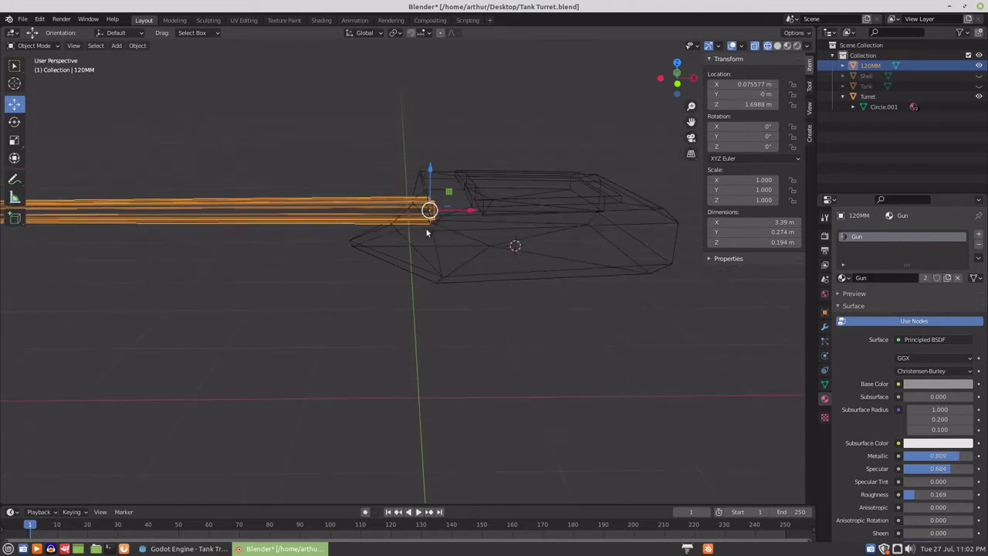
pyautogui.scroll(-1, 426, 230)
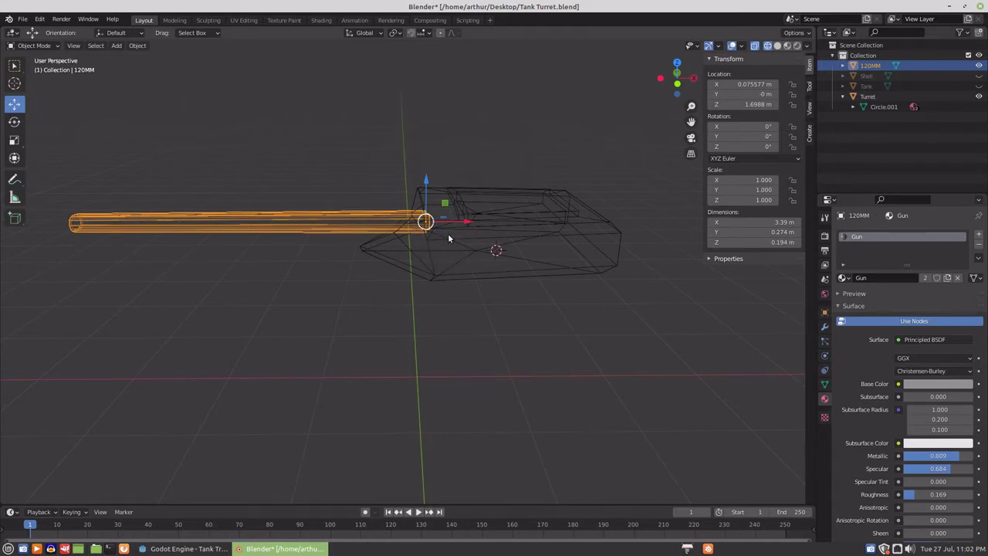
pyautogui.press('KP_1')
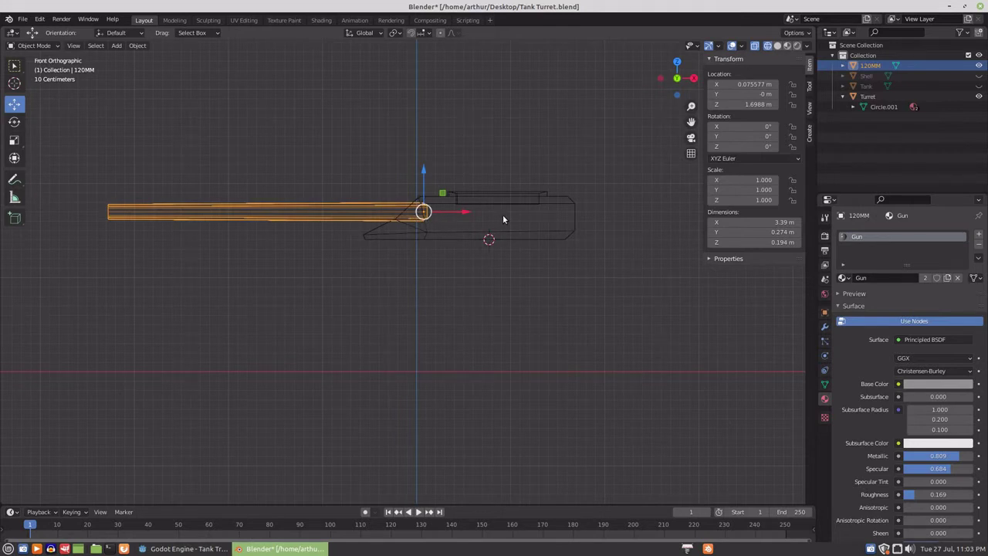
pyautogui.press('r')
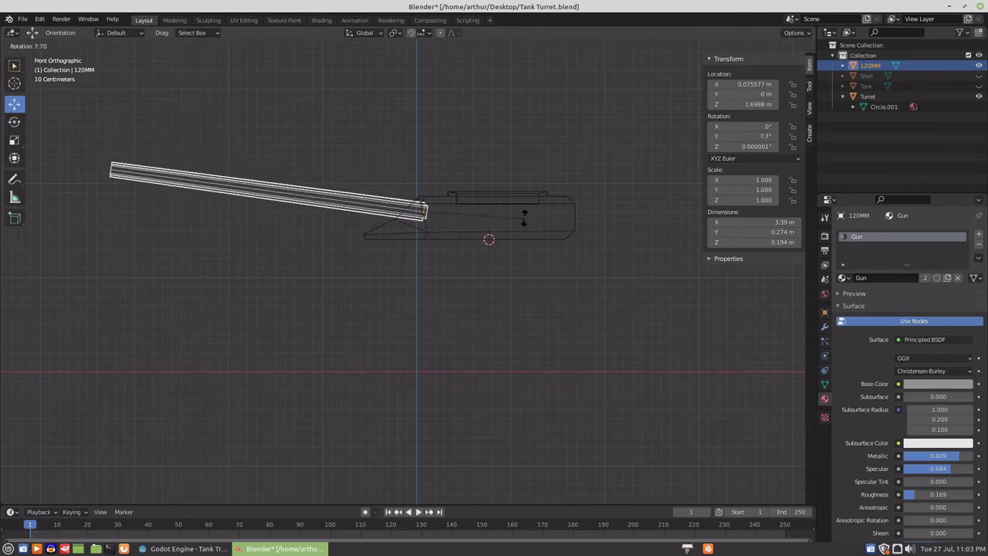
pyautogui.click(523, 215)
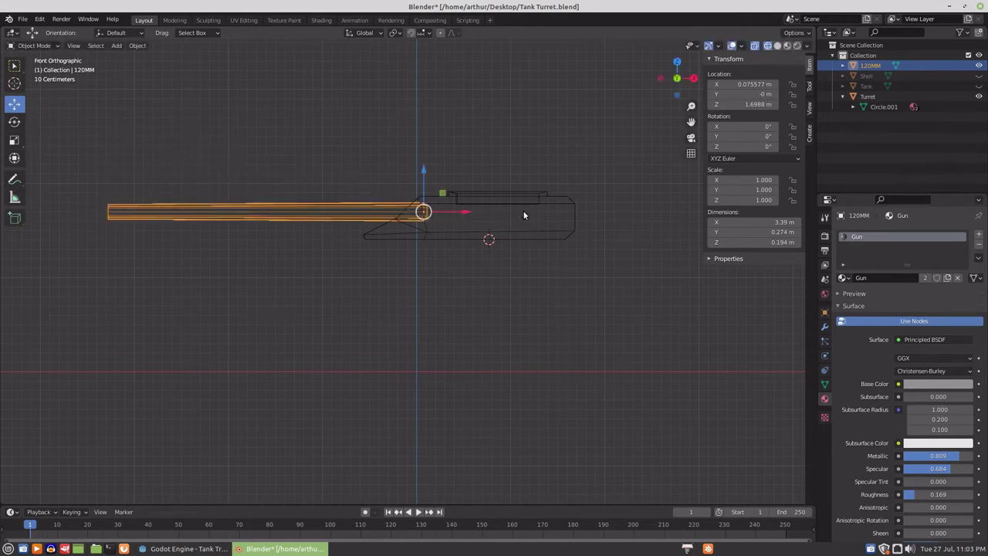
pyautogui.click(478, 224)
pyautogui.click(472, 207)
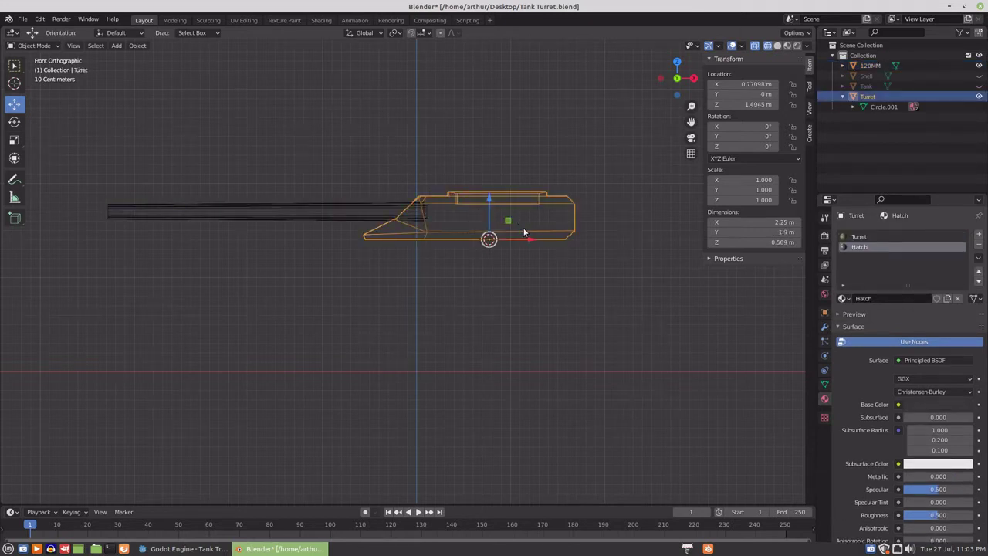
pyautogui.press('KP_7')
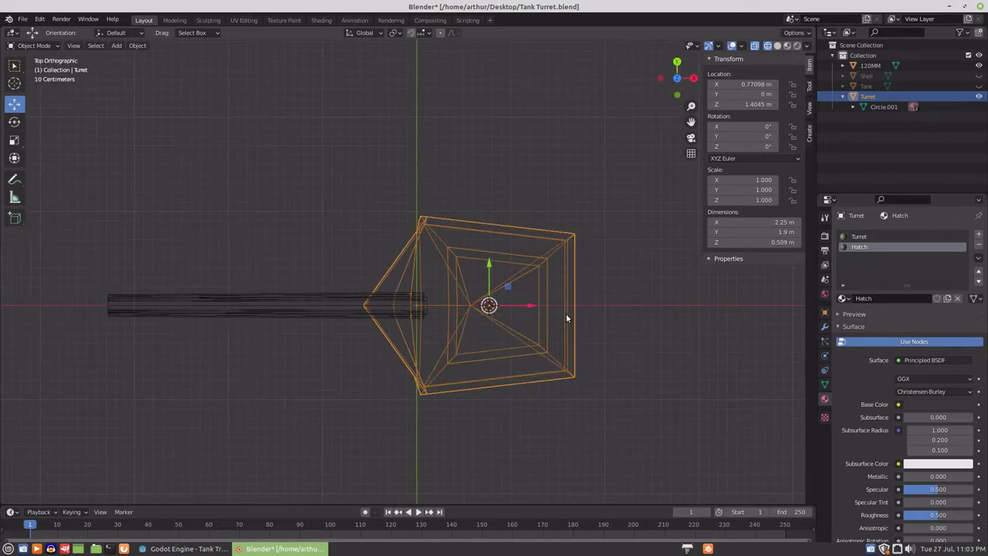
pyautogui.press('r')
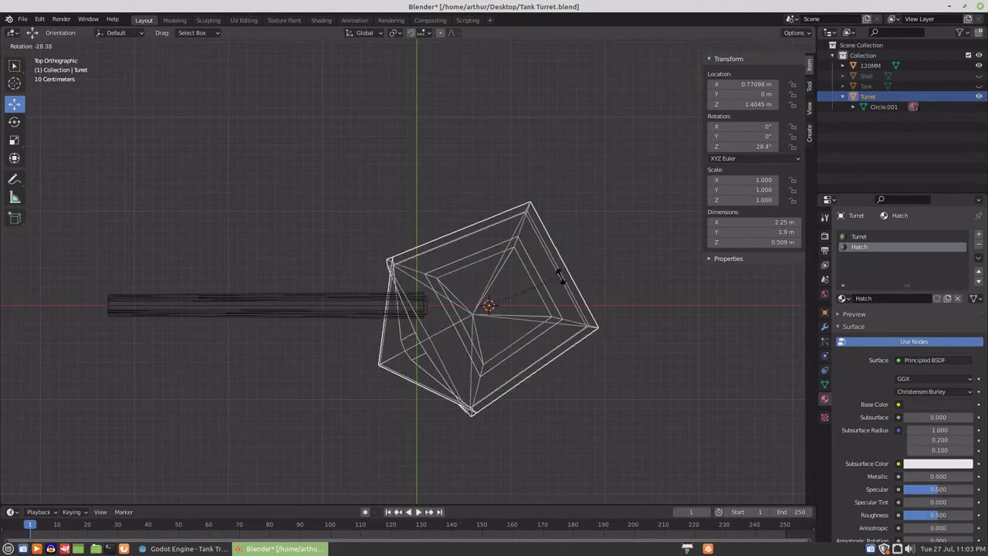
pyautogui.press('Escape')
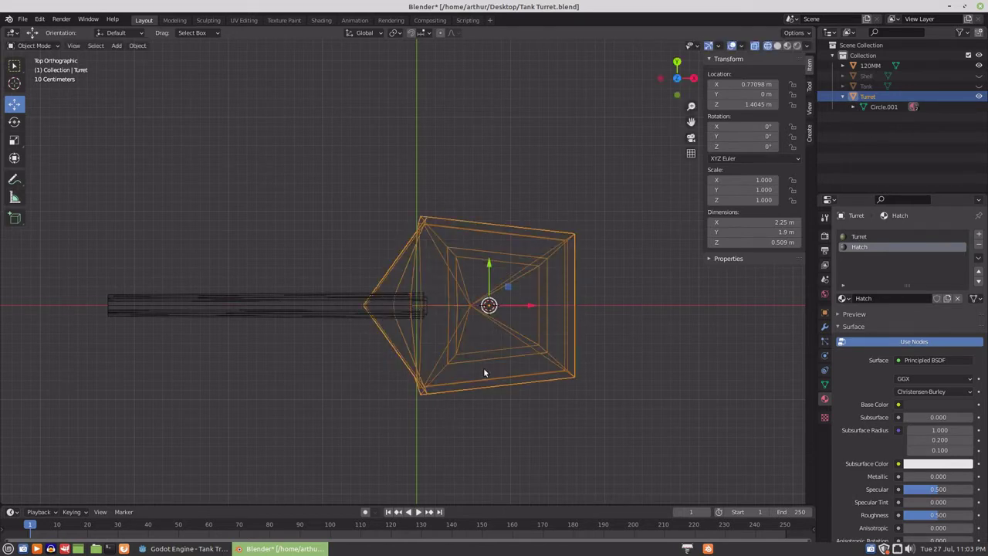
pyautogui.moveTo(485, 305); pyautogui.dragTo(468, 259, button='middle')
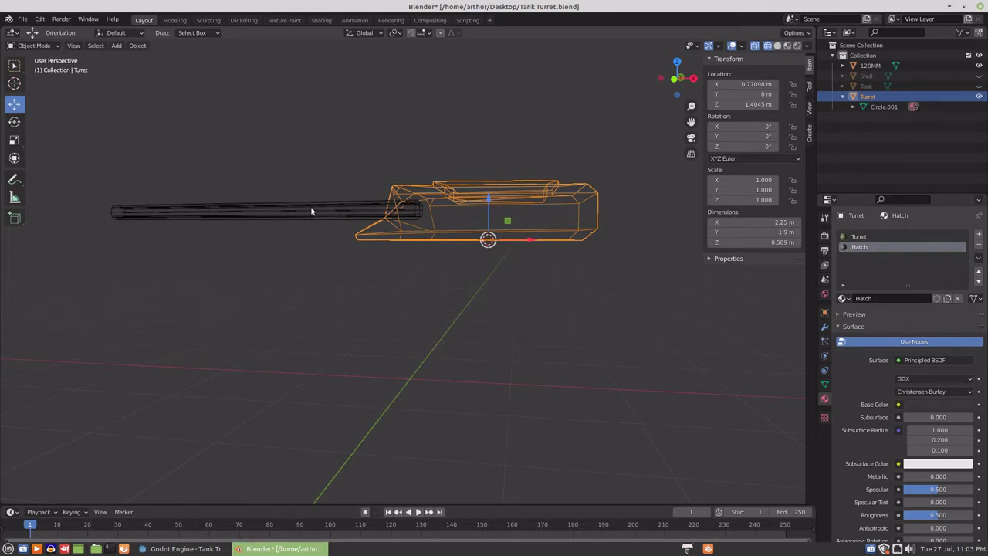
# From the front view, start a Collada (.dae) export into the recent imports folder
pyautogui.press('KP_1')
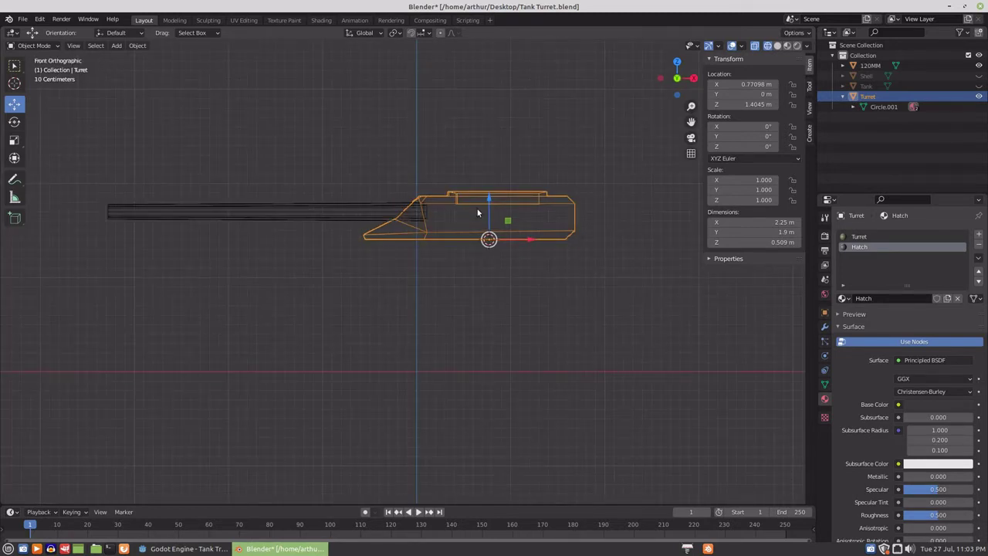
pyautogui.click(22, 19)
pyautogui.press('Escape')
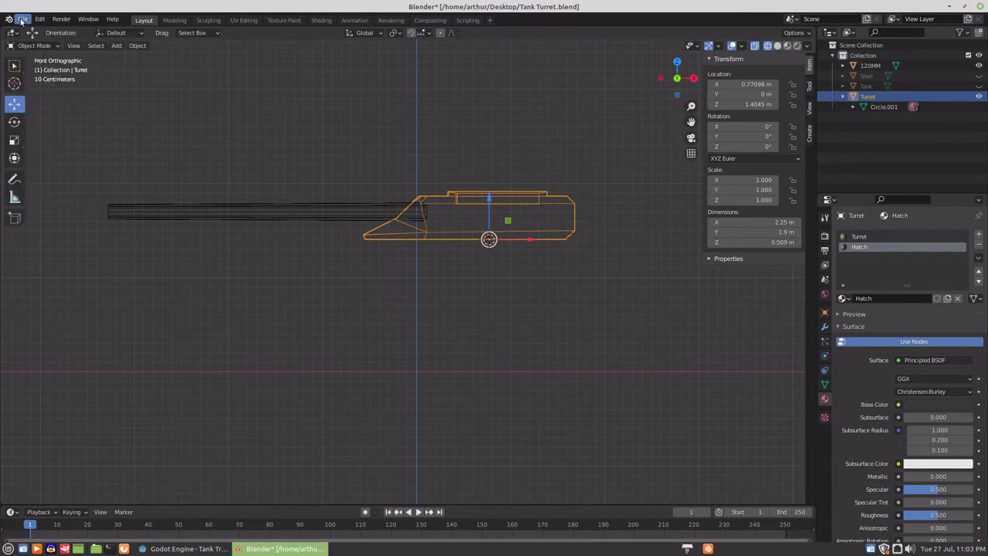
pyautogui.click(22, 18)
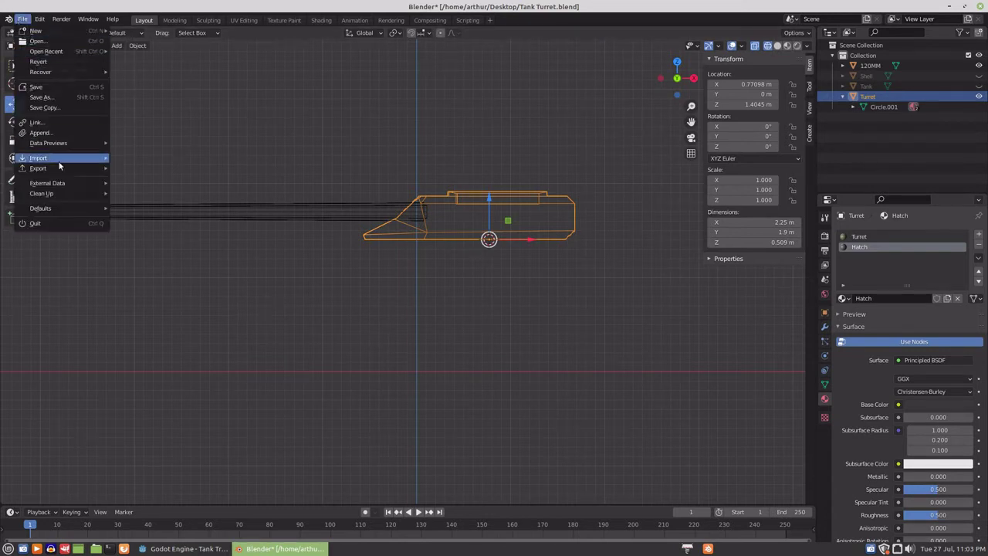
pyautogui.moveTo(58, 169)
pyautogui.click(146, 168)
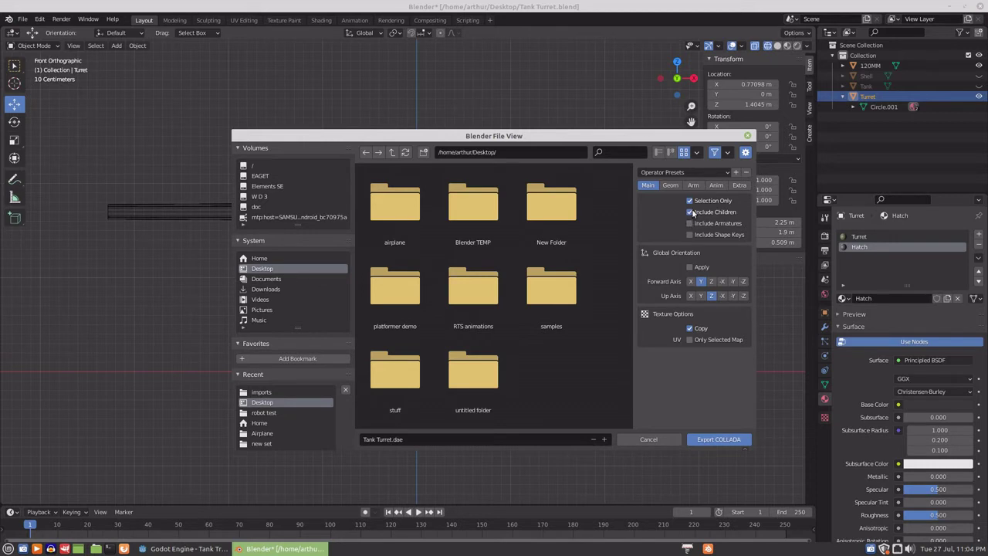
pyautogui.click(261, 392)
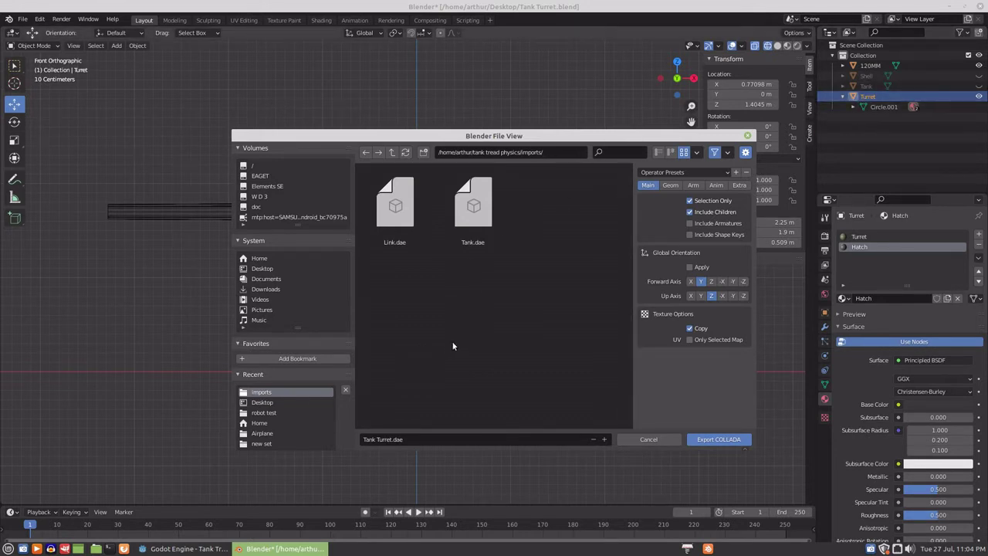
# Name the export file TankTurret.dae and export it
pyautogui.click(378, 439)
pyautogui.click(377, 439)
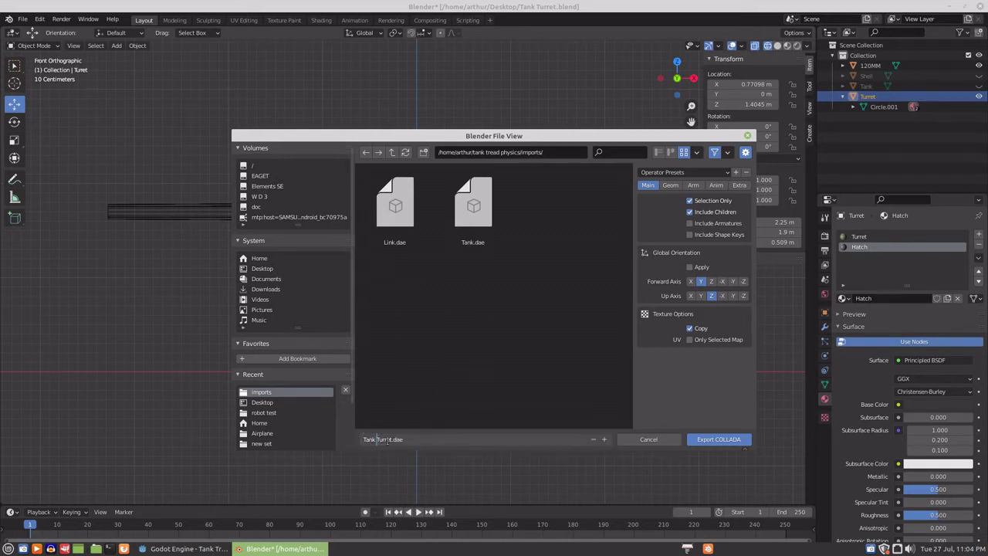
pyautogui.press('BackSpace')
pyautogui.click(716, 439)
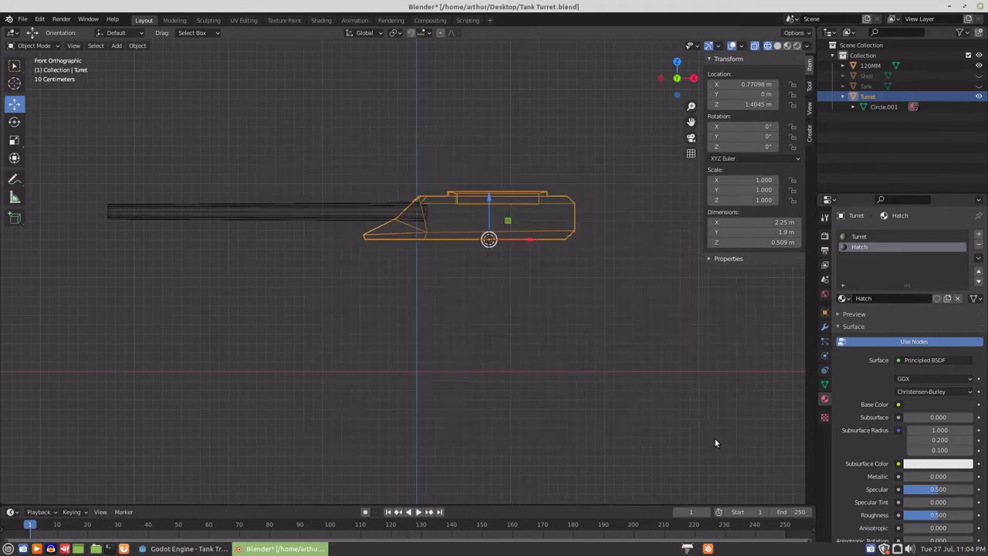
# Select the 120MM gun barrel and start a Collada (.dae) export
pyautogui.click(224, 212)
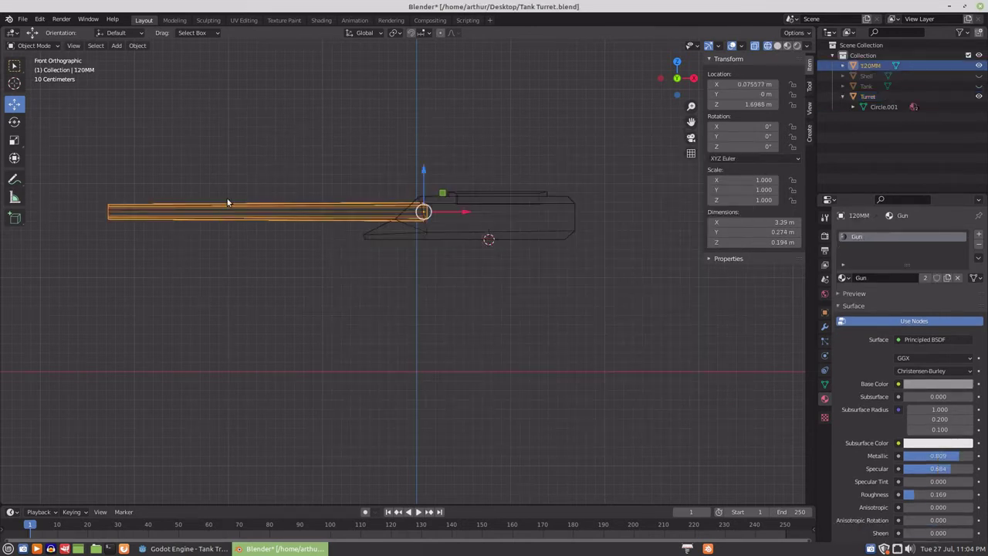
pyautogui.click(23, 19)
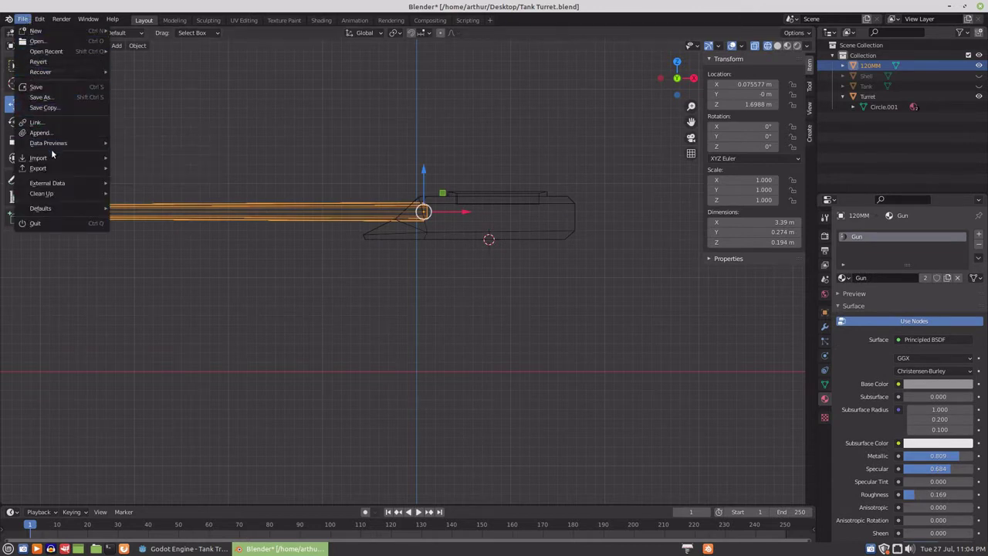
pyautogui.moveTo(89, 168)
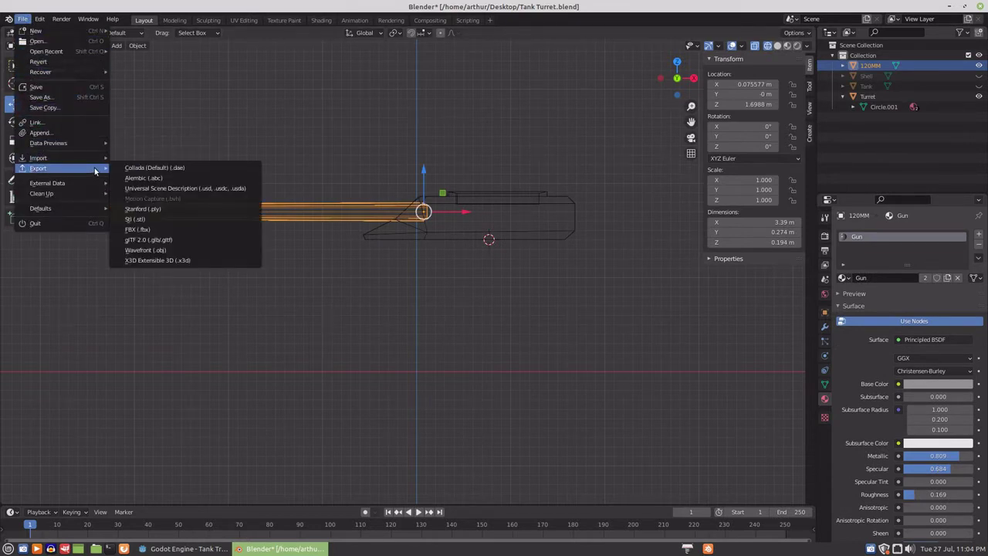
pyautogui.click(146, 165)
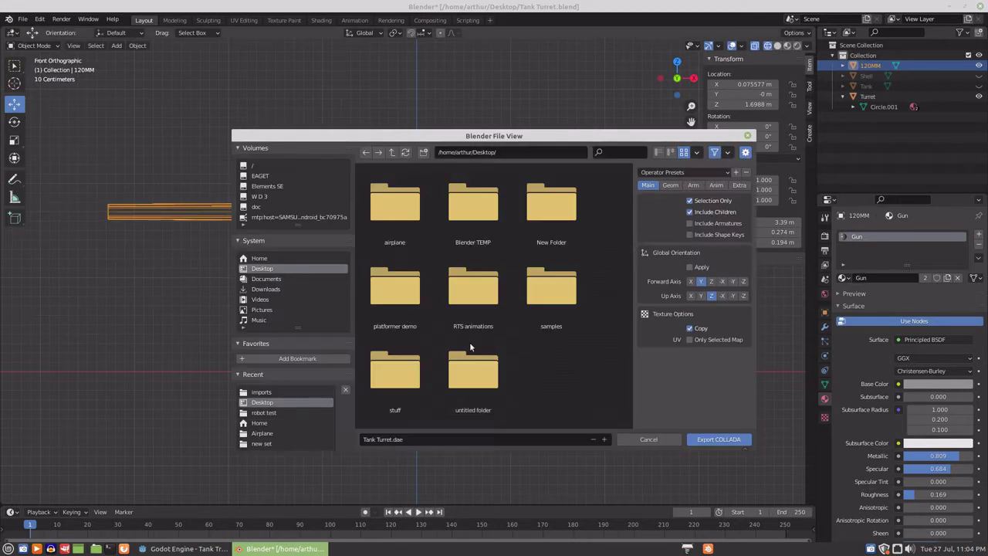
# Rename the file to Tank120MM.dae, choose the imports folder, and export
pyautogui.click(391, 442)
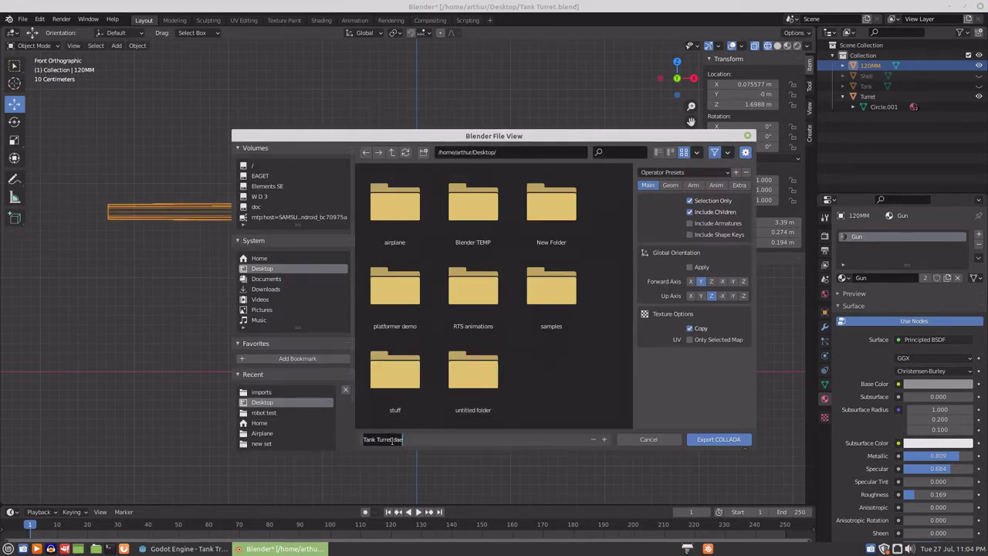
pyautogui.press('Right')
pyautogui.hotkey('shift', 'Left')
pyautogui.hotkey('shift', 'Left')
pyautogui.hotkey('shift', 'Left')
pyautogui.hotkey('shift', 'Left')
pyautogui.hotkey('shift', 'Left')
pyautogui.hotkey('shift', 'Left')
pyautogui.press('BackSpace')
pyautogui.press('BackSpace')
pyautogui.write('120')
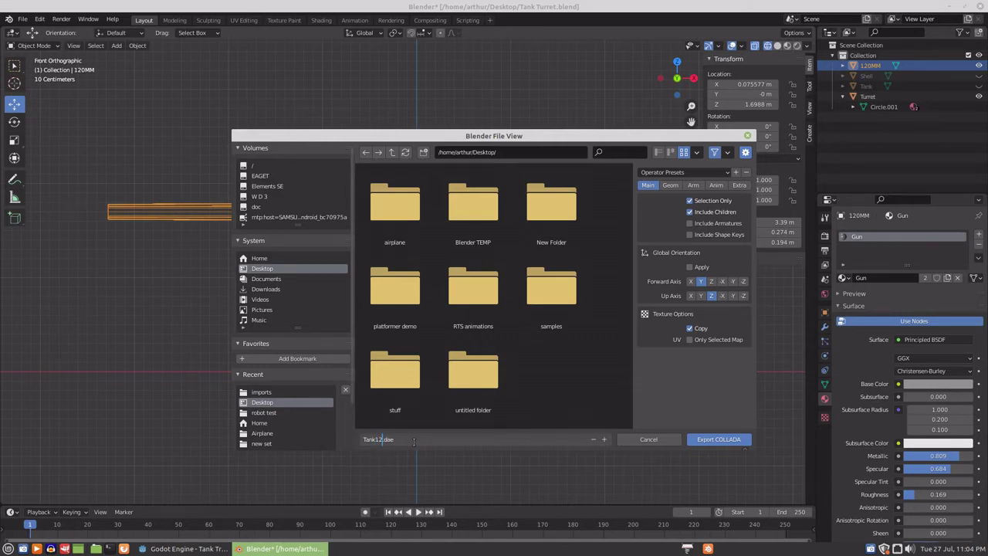
pyautogui.write('MM')
pyautogui.click(710, 441)
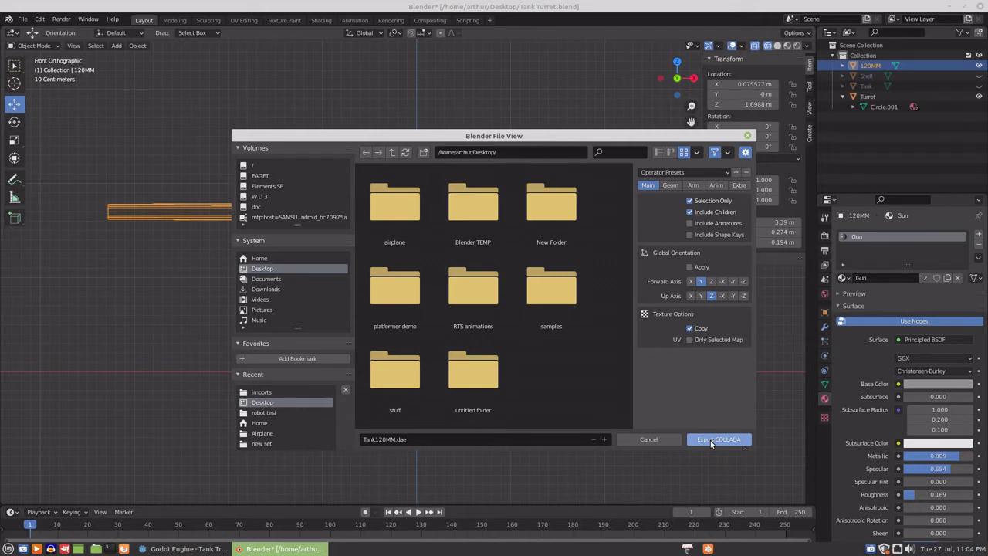
pyautogui.click(261, 394)
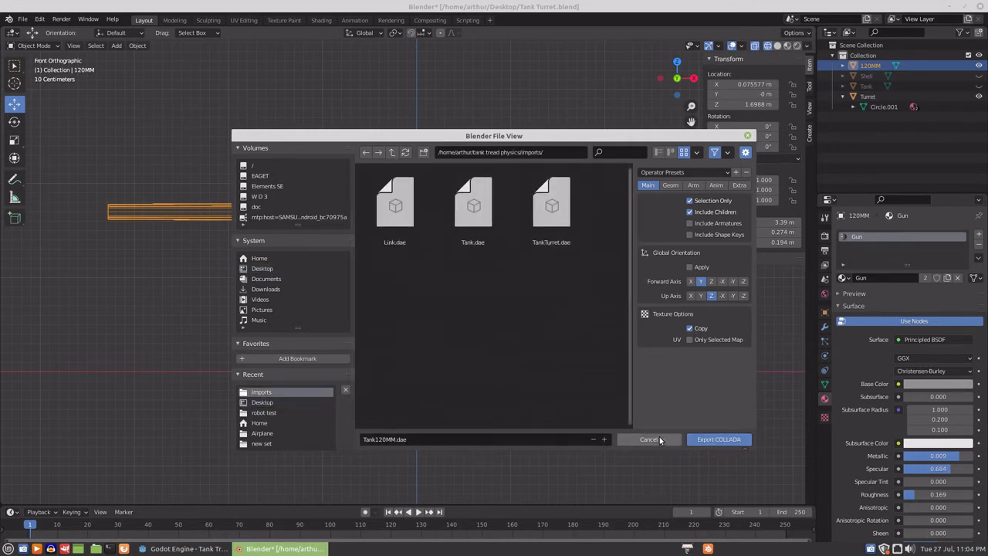
pyautogui.click(714, 439)
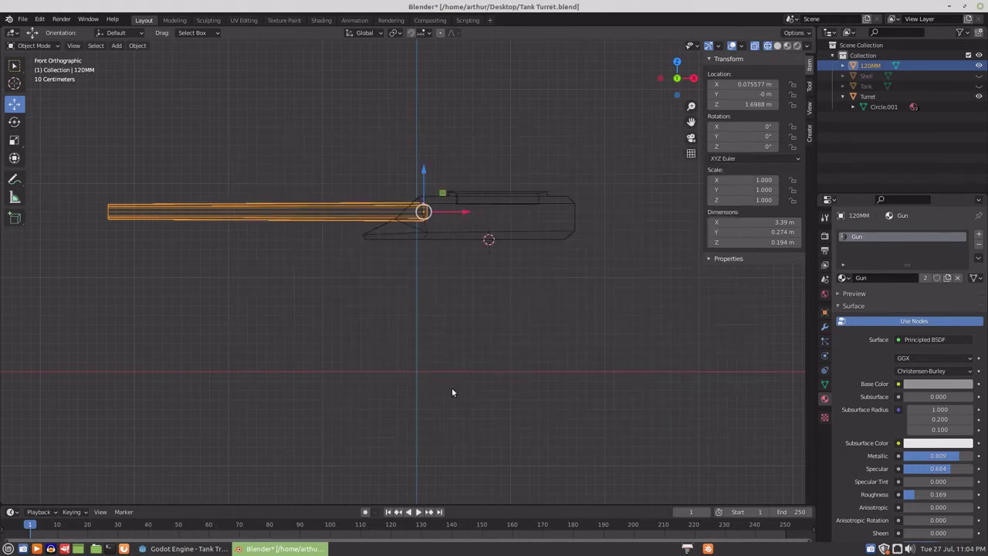
# In Godot, set Tank120MM.dae's import root type to KinematicBody and reimport it
pyautogui.click(185, 547)
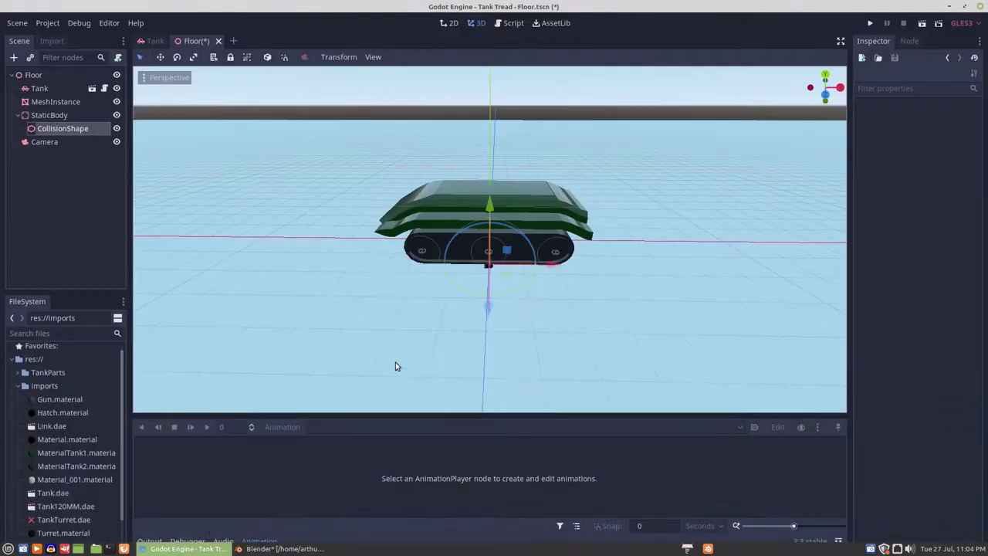
pyautogui.click(65, 506)
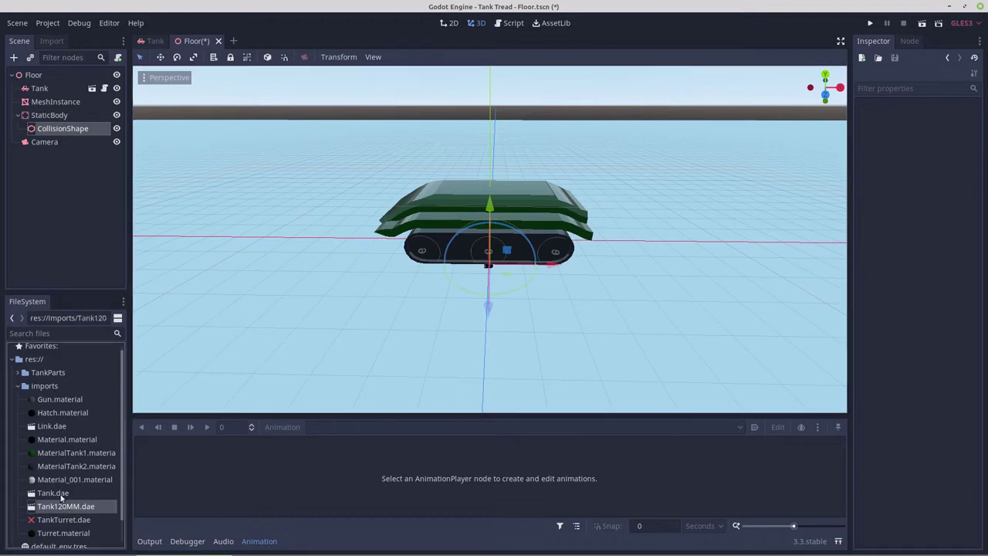
pyautogui.click(51, 41)
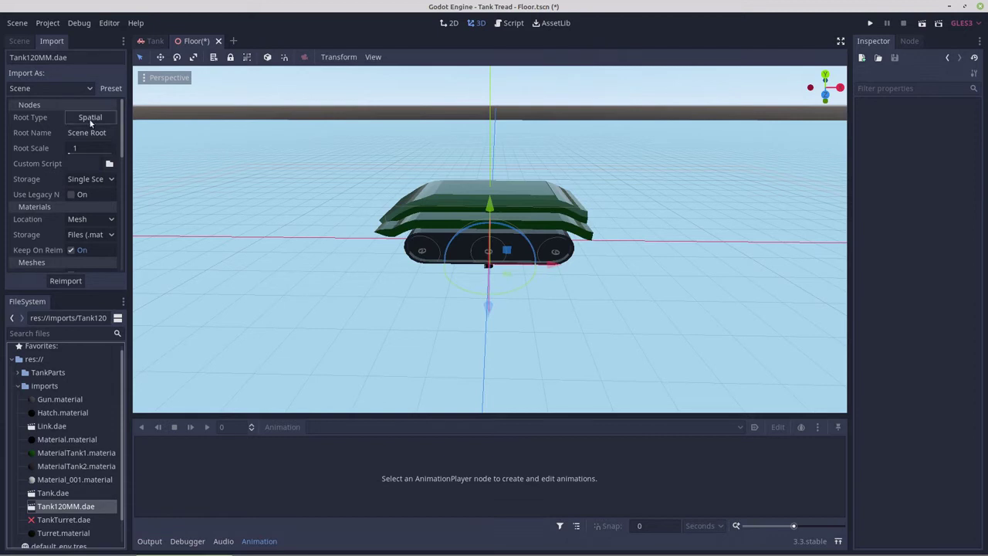
pyautogui.click(90, 120)
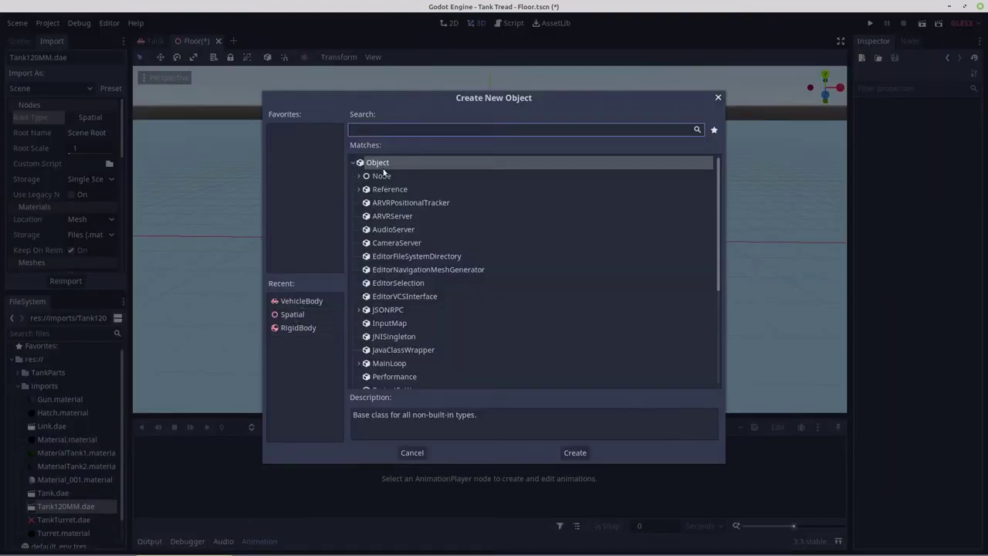
pyautogui.write('kin')
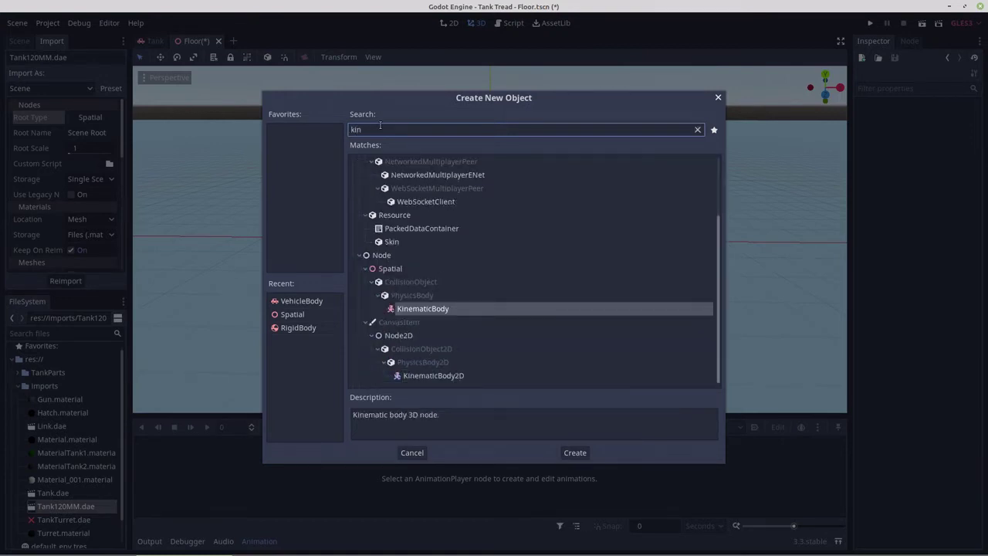
pyautogui.doubleClick(423, 308)
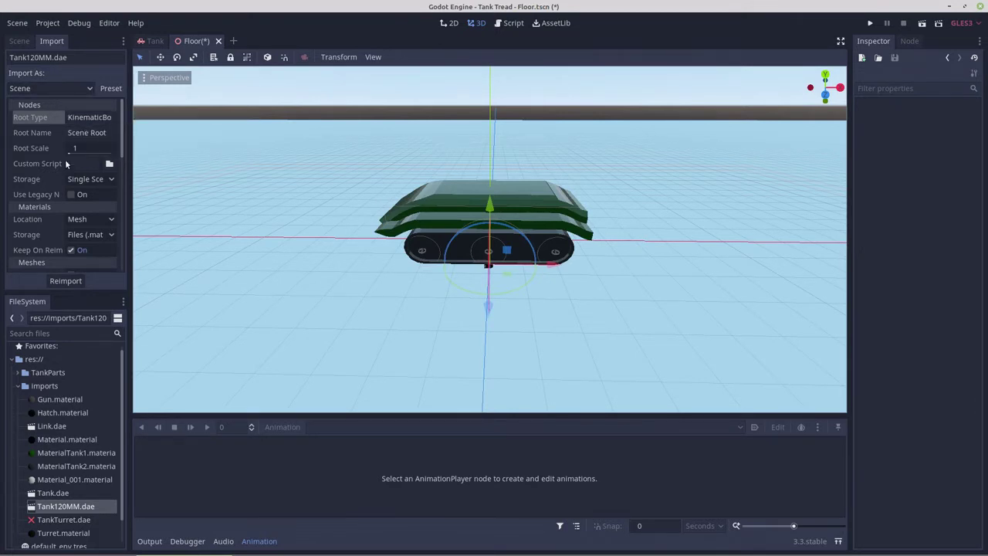
pyautogui.click(66, 280)
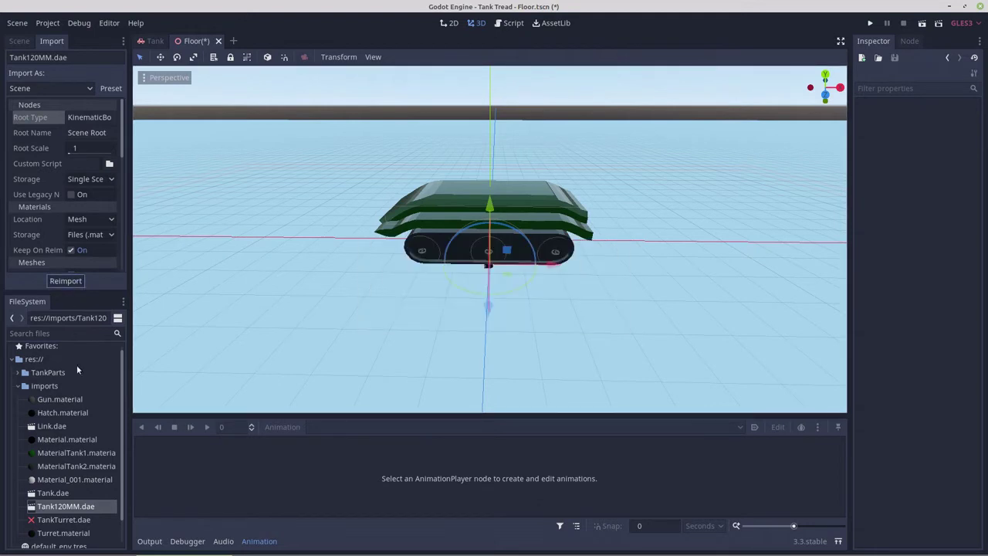
# Set TankTurret.dae's import root type to KinematicBody
pyautogui.click(61, 521)
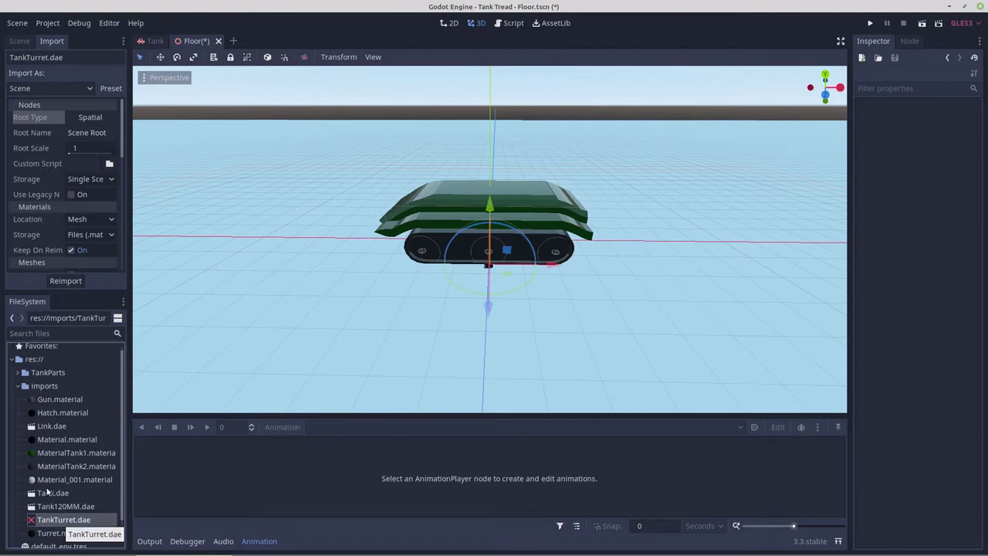
pyautogui.click(83, 116)
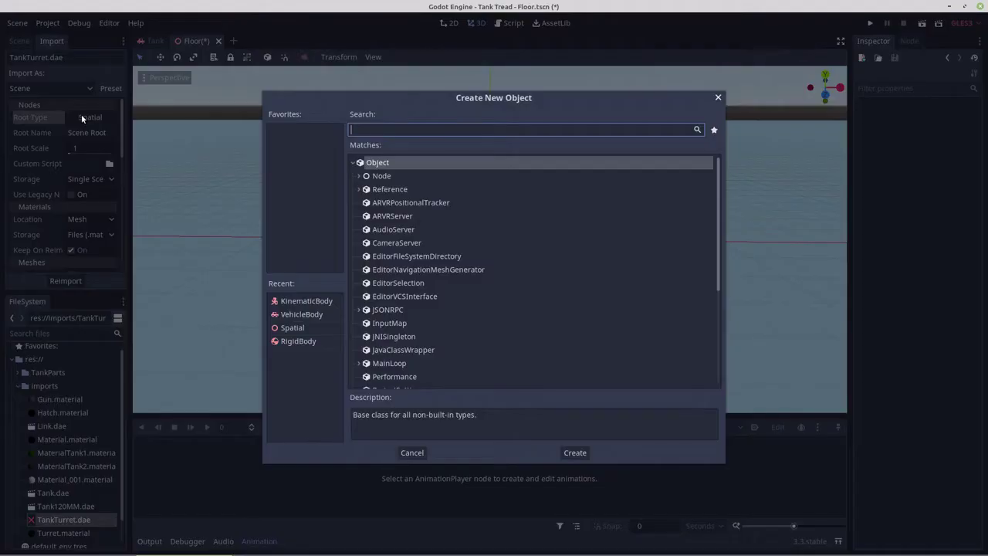
pyautogui.doubleClick(306, 301)
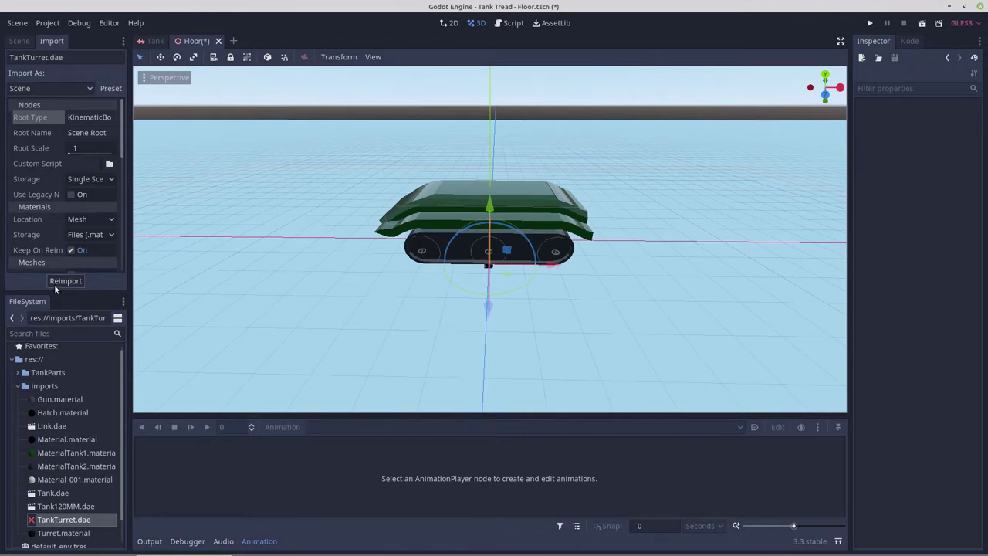
pyautogui.doubleClick(63, 506)
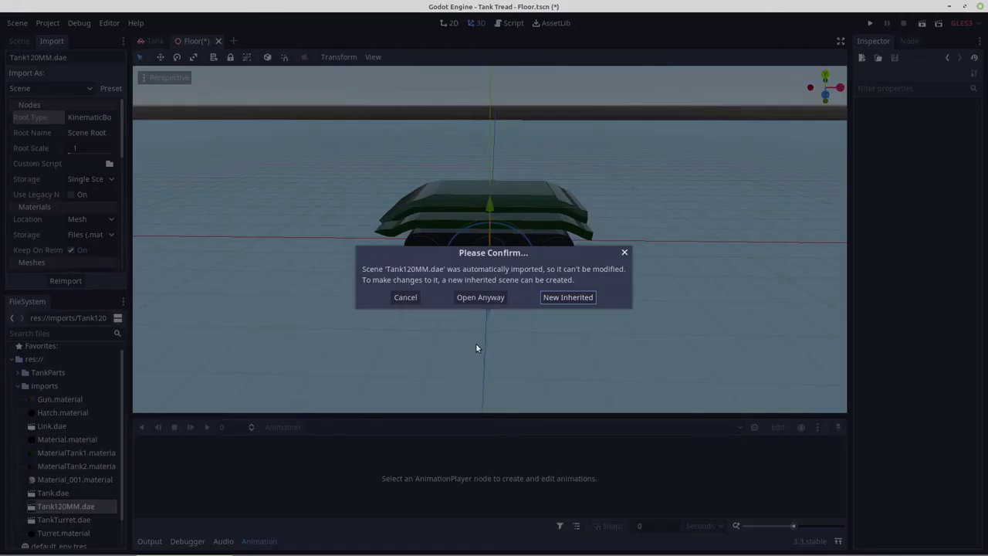
pyautogui.click(480, 298)
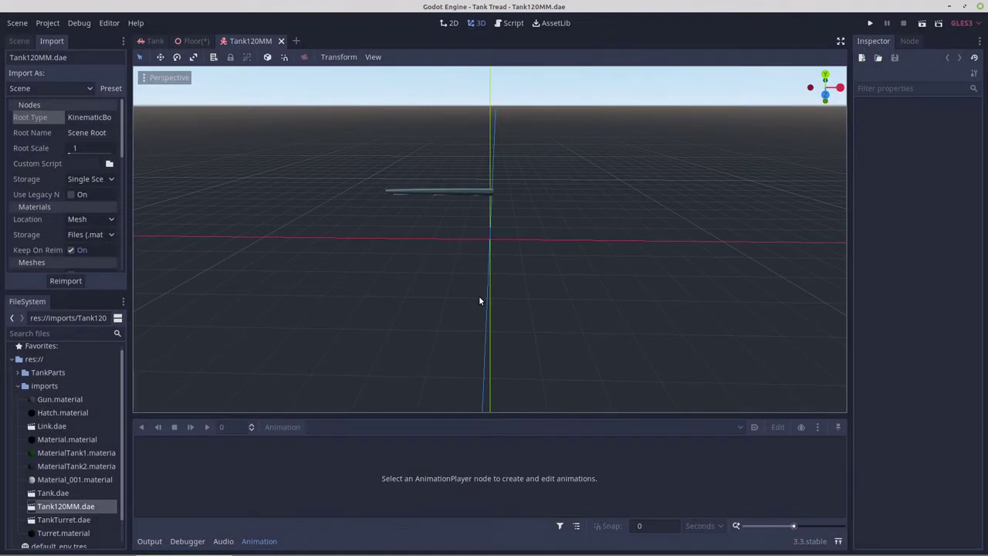
pyautogui.click(20, 41)
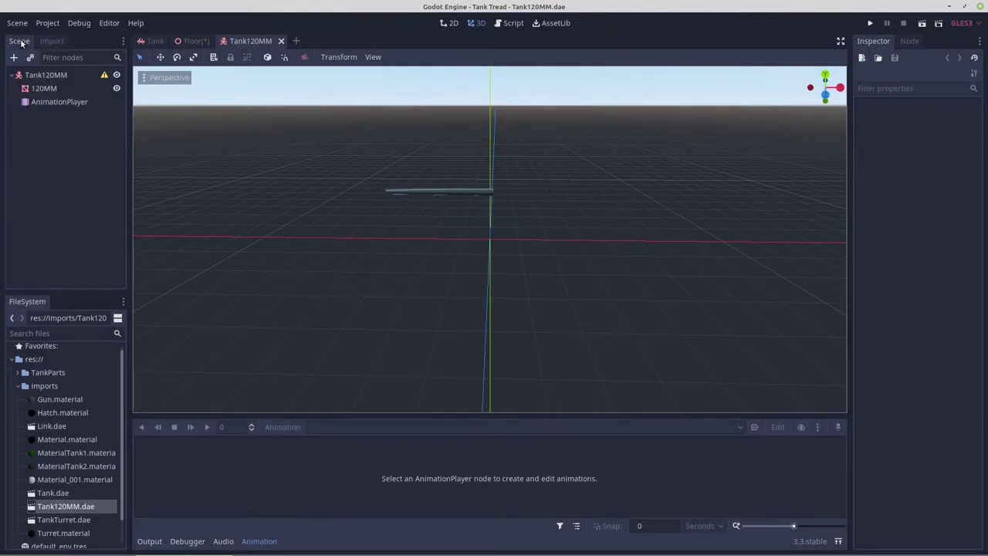
pyautogui.click(41, 78)
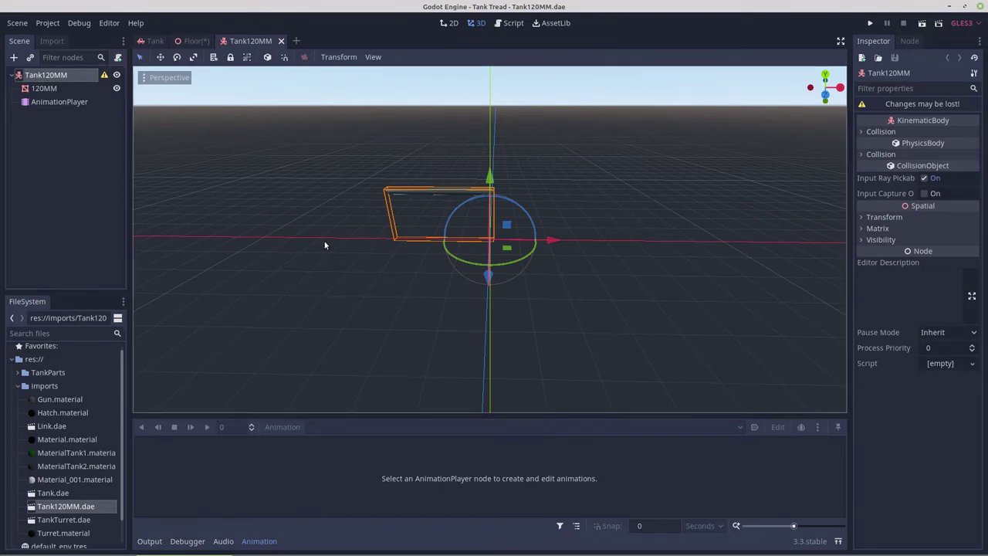
pyautogui.scroll(3, 442, 240)
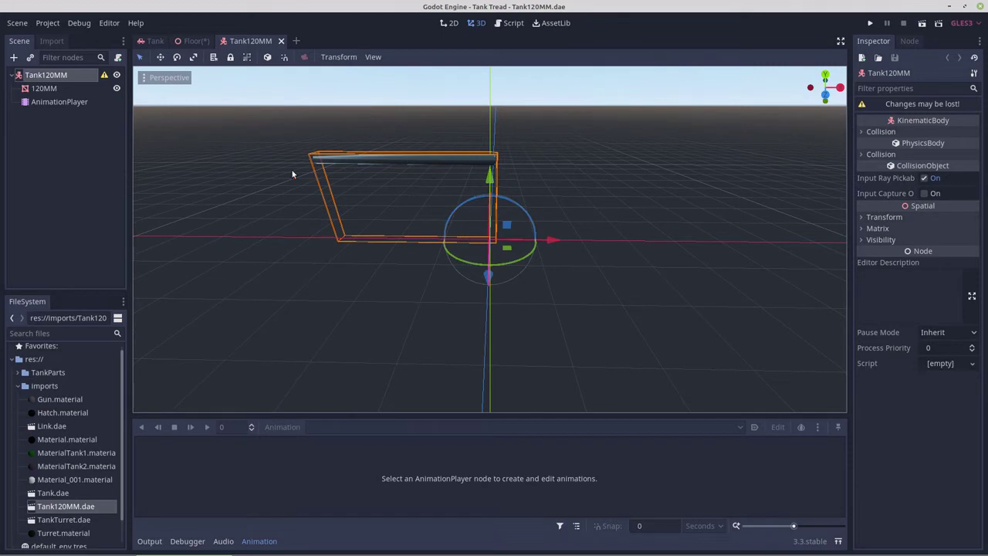
pyautogui.click(281, 41)
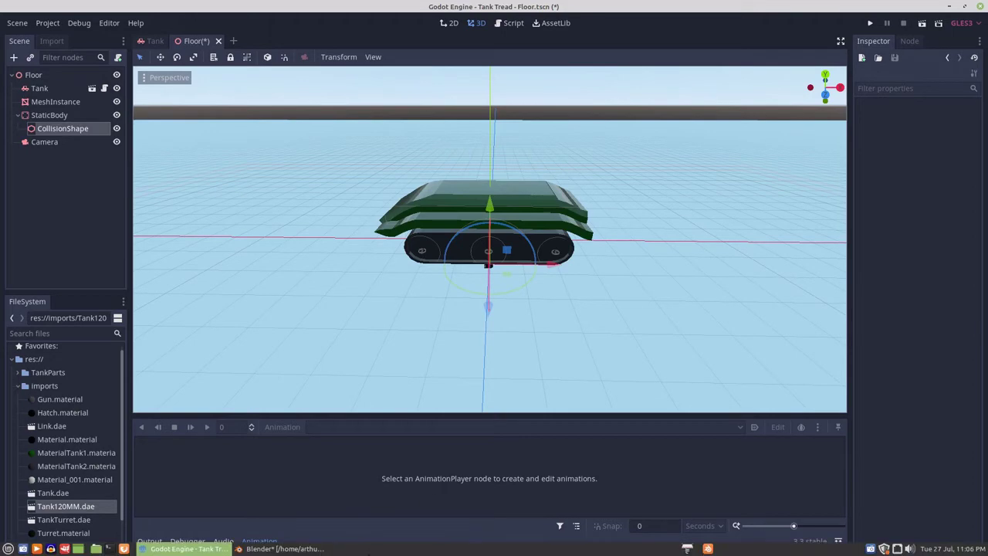
# In Blender, snap the 3D cursor to the world origin and move the 120MM gun onto it
pyautogui.click(303, 548)
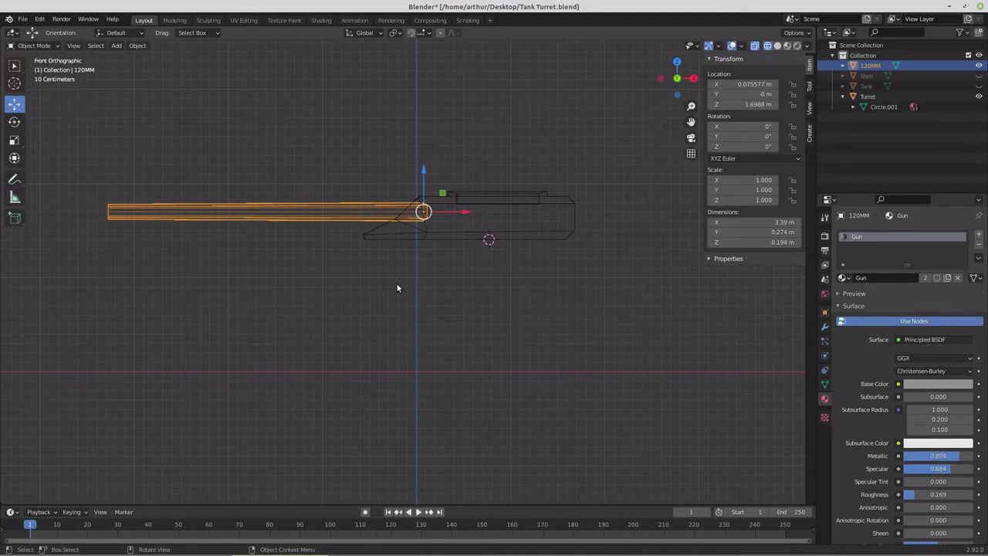
pyautogui.hotkey('shift', 's')
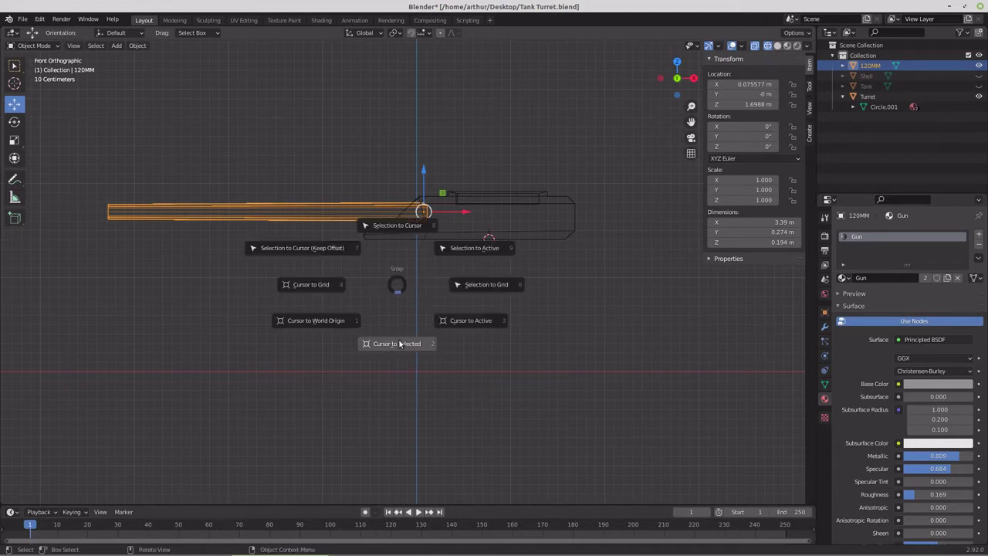
pyautogui.click(316, 321)
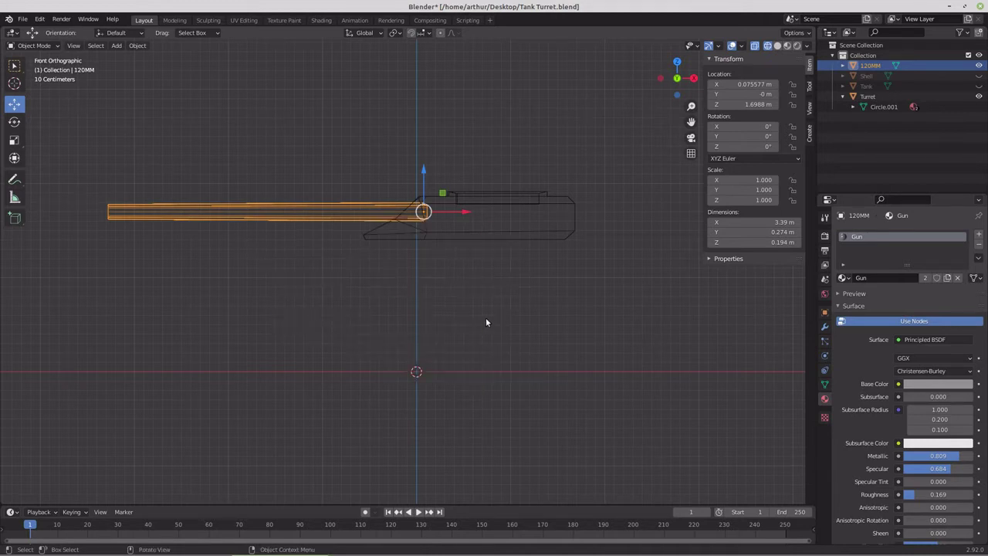
pyautogui.hotkey('shift', 's')
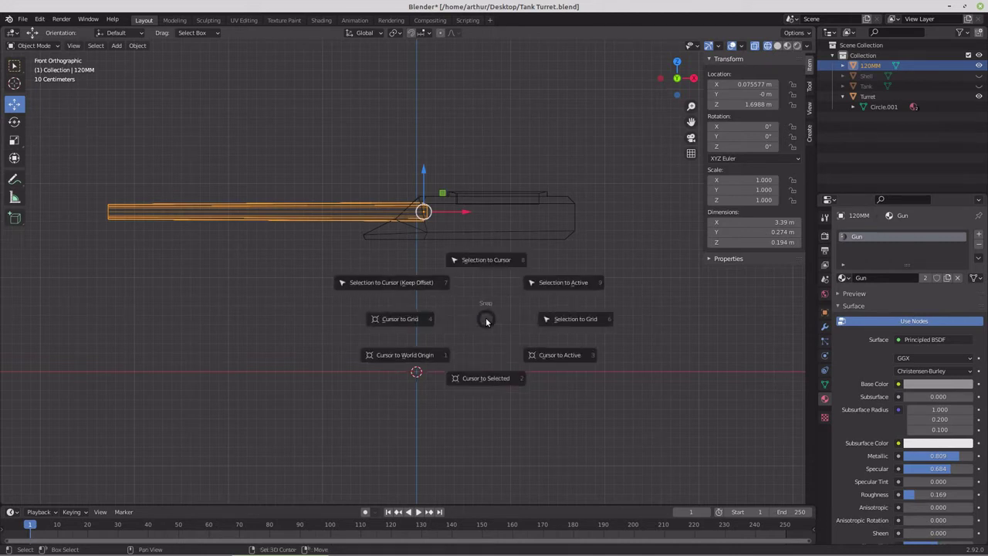
pyautogui.click(488, 261)
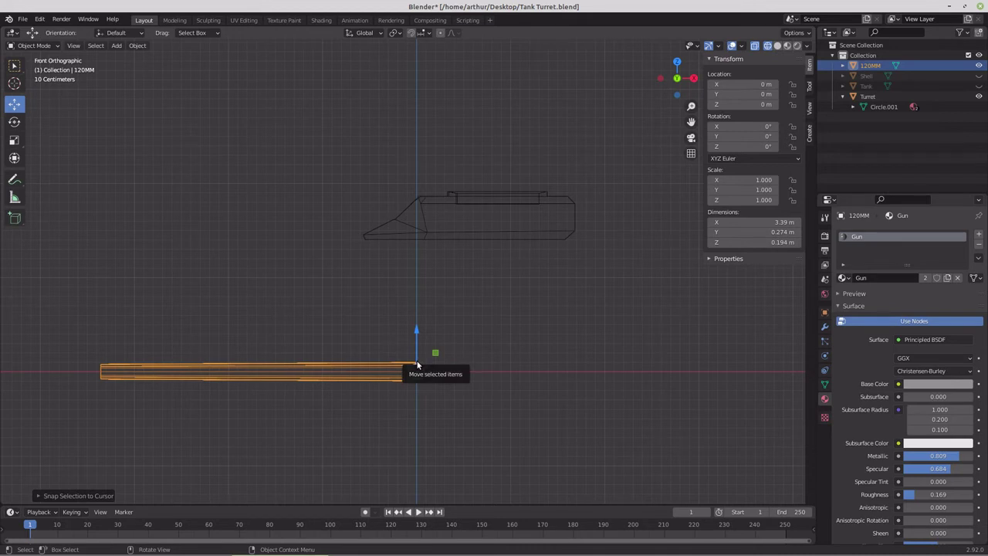
# Export the gun as Collada, overwriting Tank120MM.dae in the imports folder
pyautogui.click(23, 20)
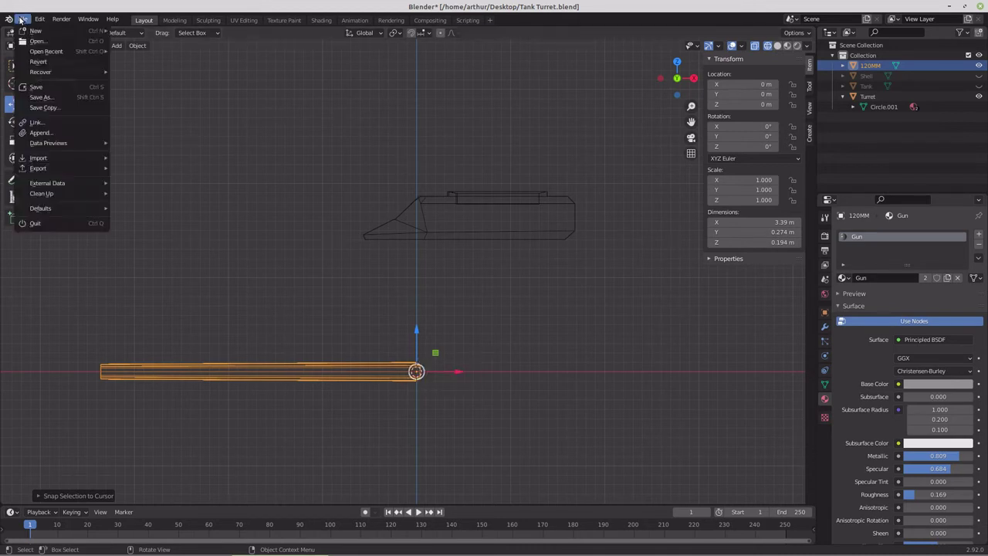
pyautogui.moveTo(57, 169)
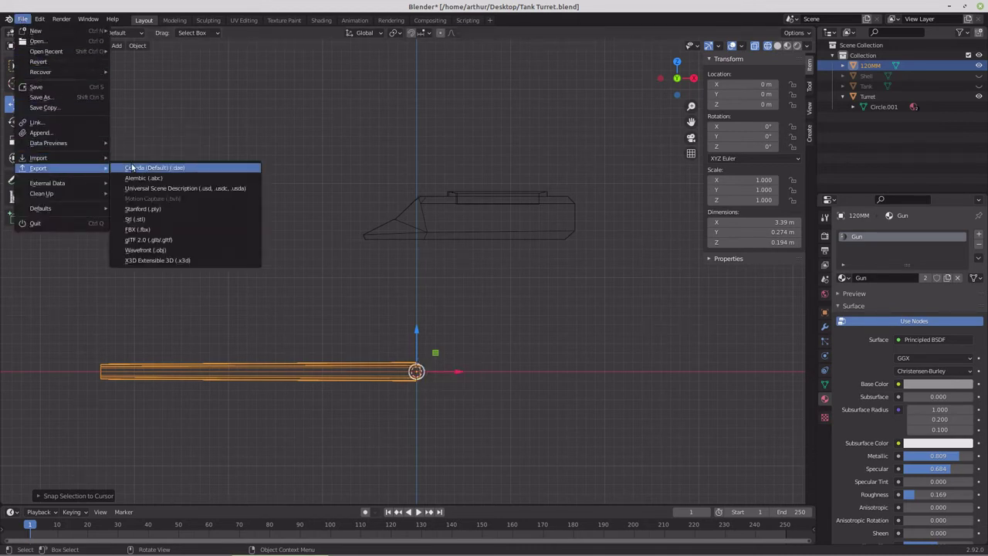
pyautogui.click(154, 168)
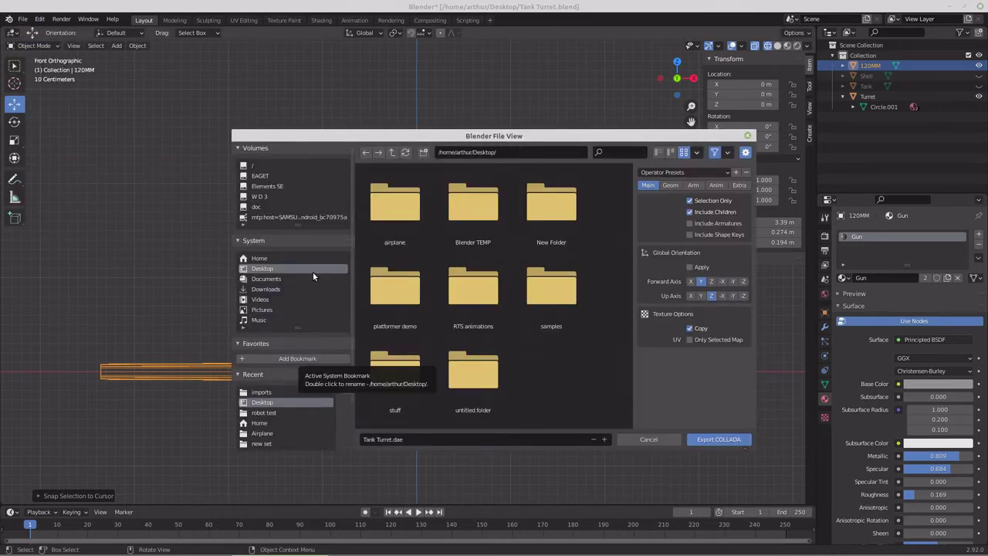
pyautogui.click(268, 393)
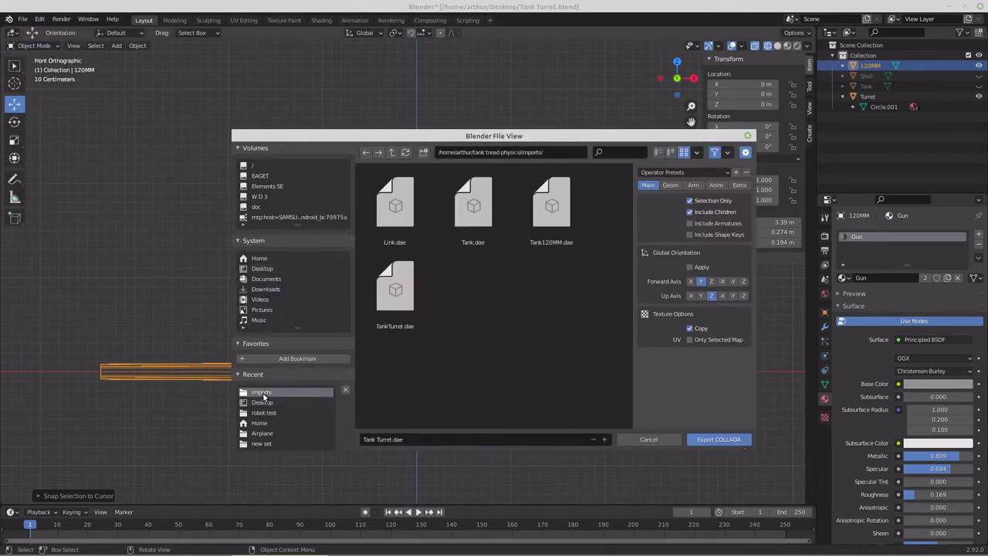
pyautogui.doubleClick(543, 226)
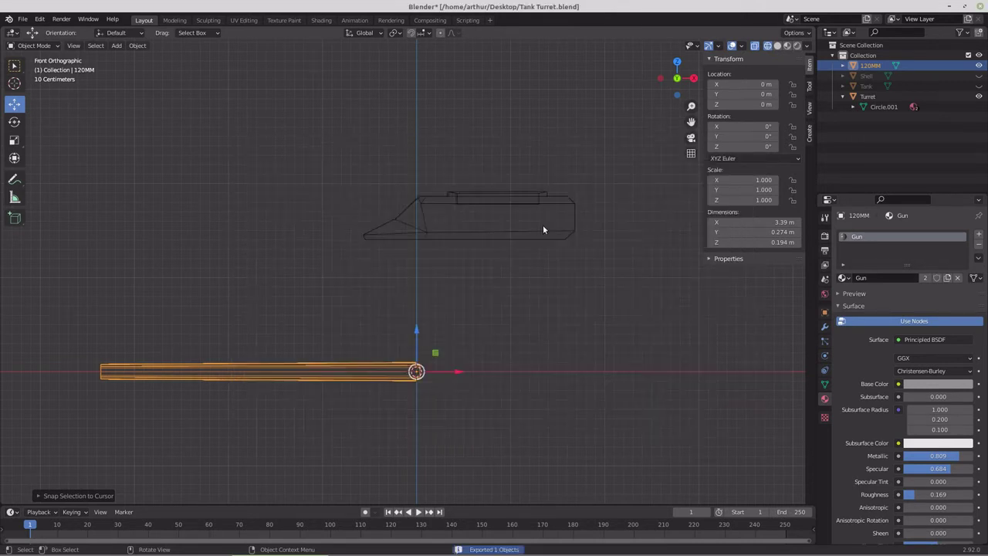
pyautogui.click(467, 219)
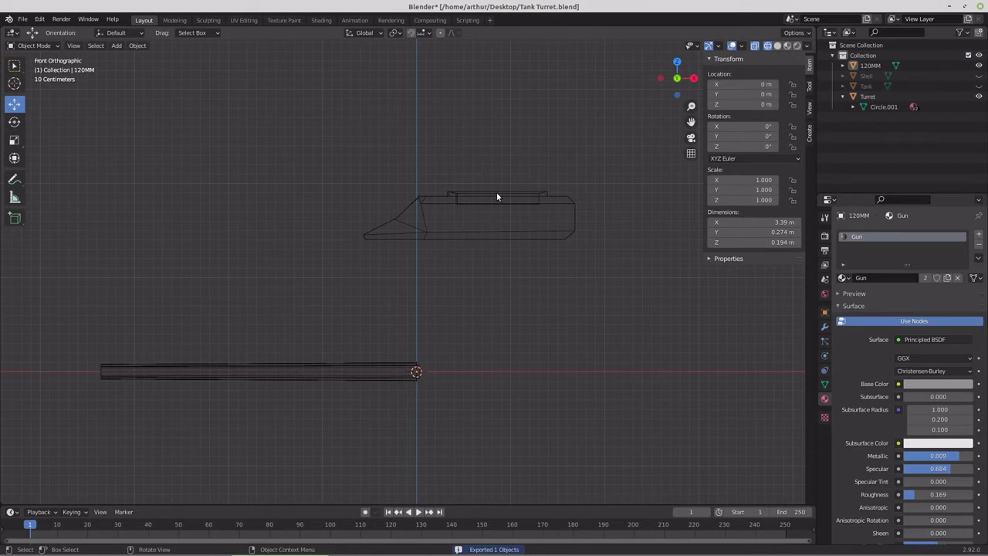
# Select the Turret and snap it to the world origin at 0 m on all axes
pyautogui.click(494, 211)
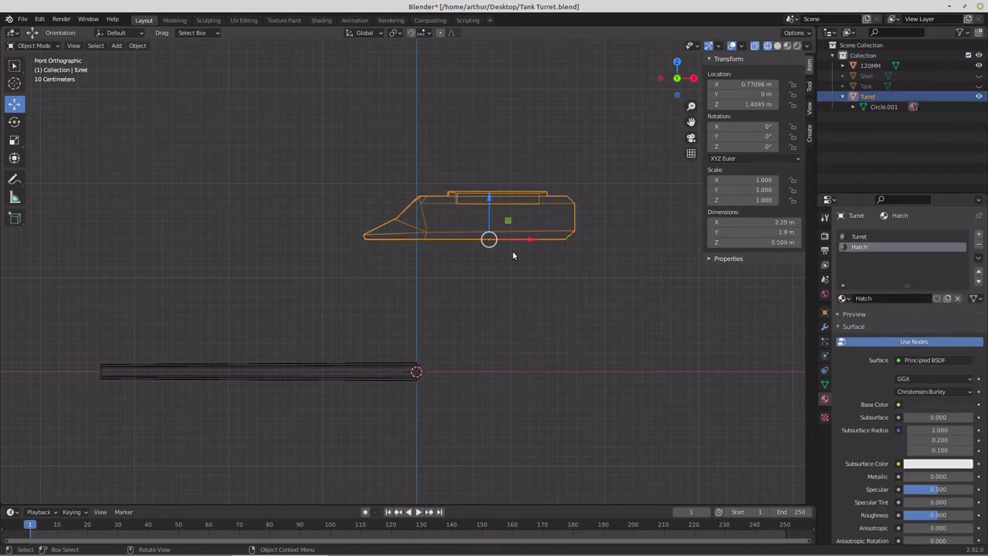
pyautogui.hotkey('shift', 's')
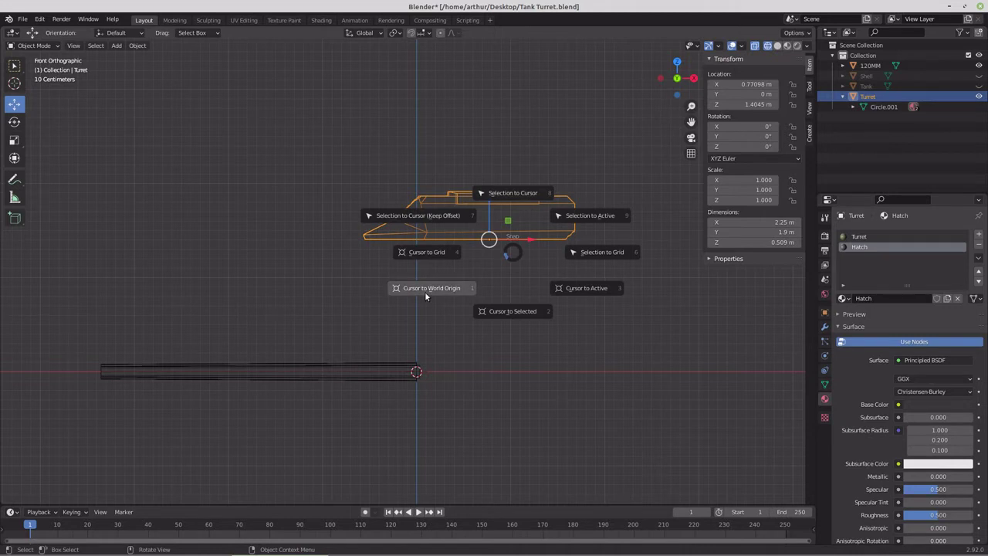
pyautogui.click(507, 199)
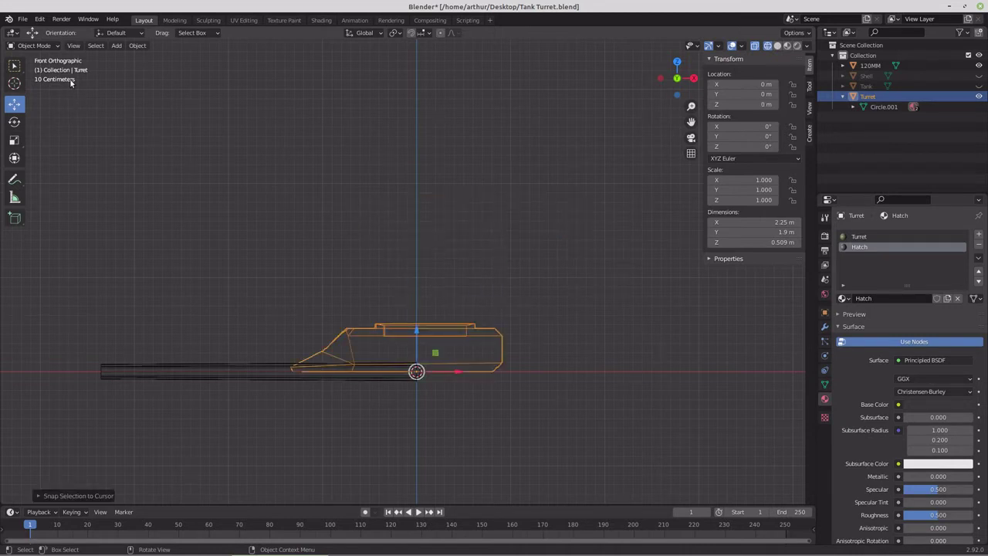
pyautogui.click(54, 46)
pyautogui.click(34, 69)
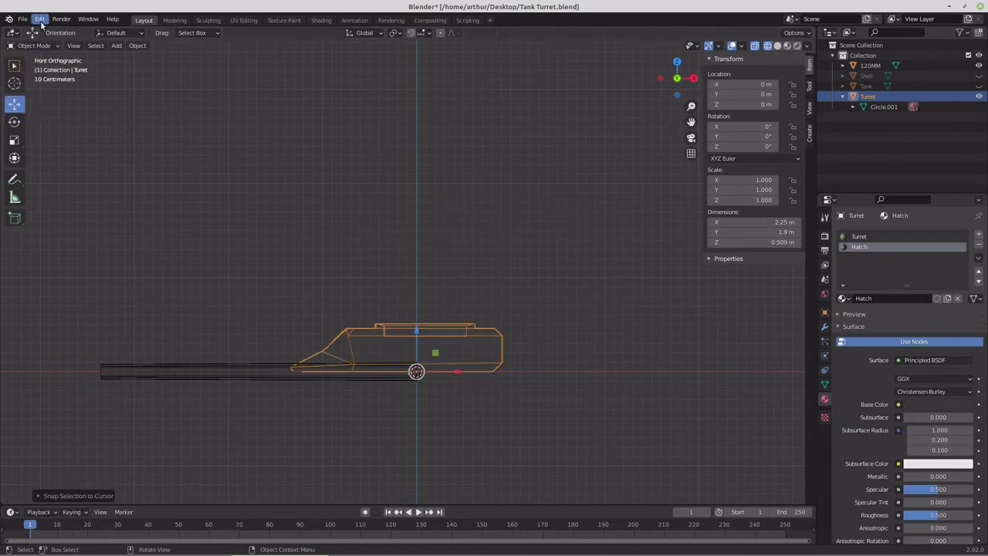
# Export the Turret as Collada, overwriting TankTurret.dae in the imports folder
pyautogui.click(22, 18)
pyautogui.moveTo(61, 166)
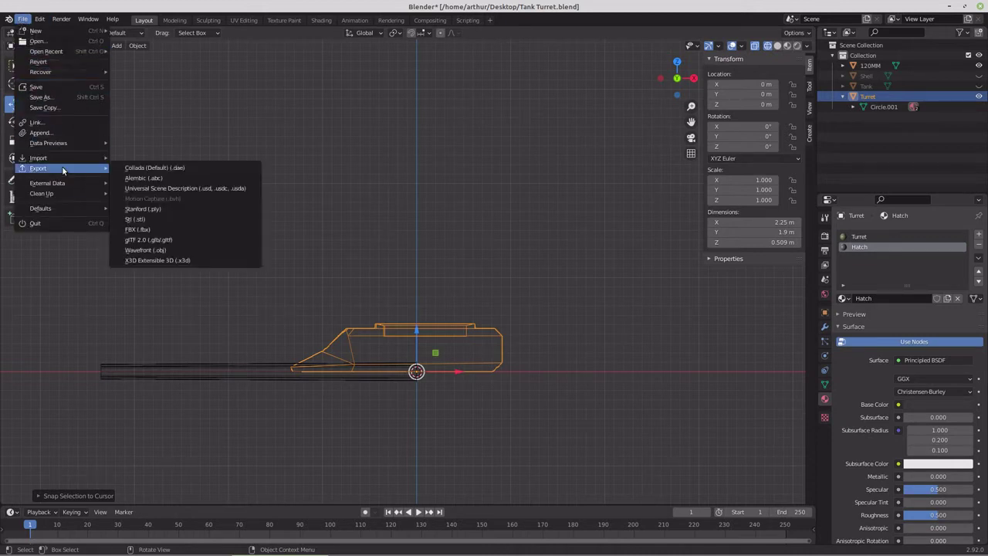
pyautogui.click(143, 168)
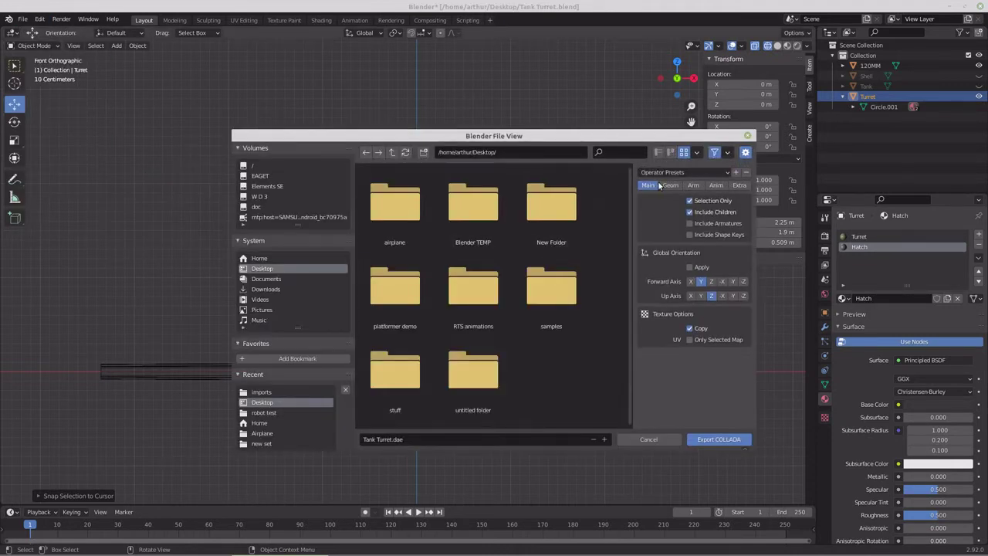
pyautogui.click(271, 393)
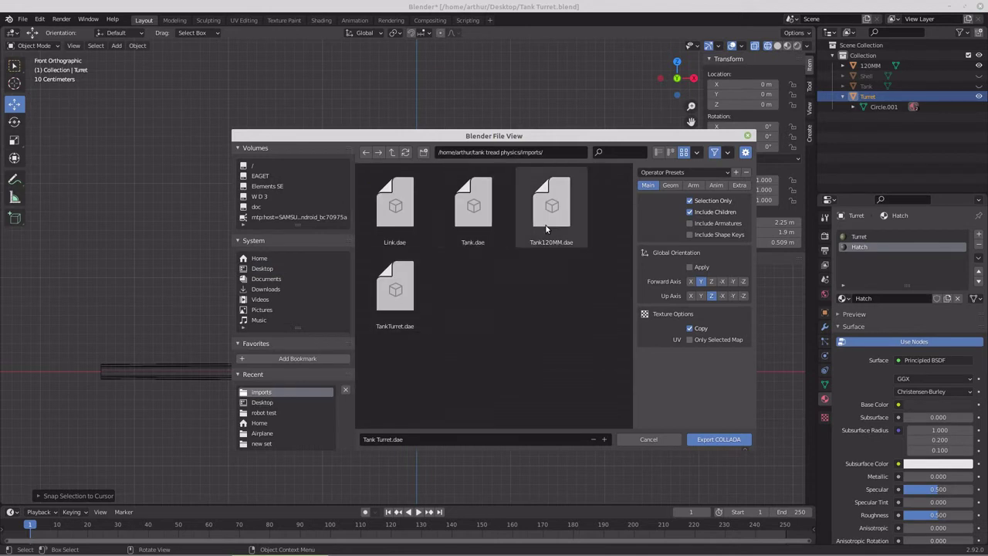
pyautogui.doubleClick(391, 299)
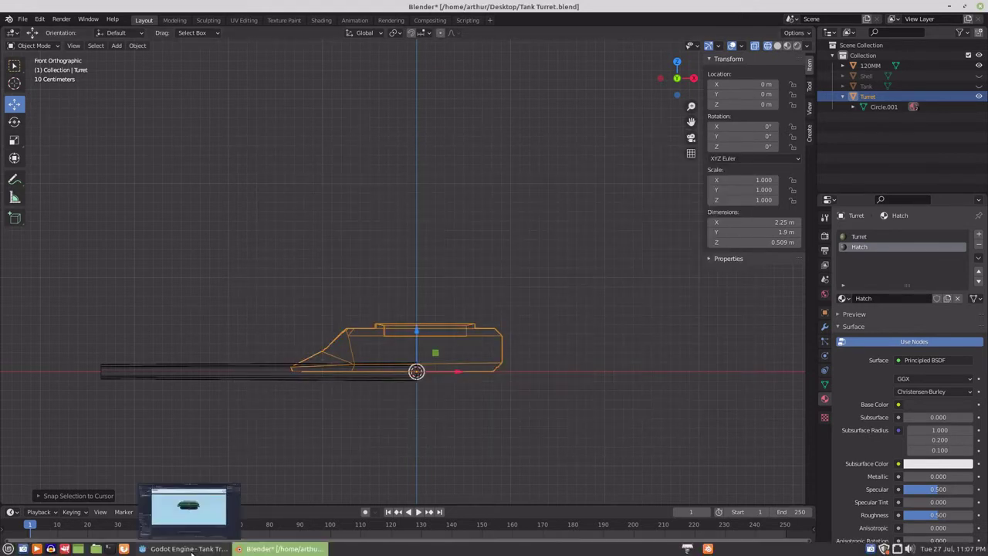
# Back in Godot, clear the Output log
pyautogui.click(182, 548)
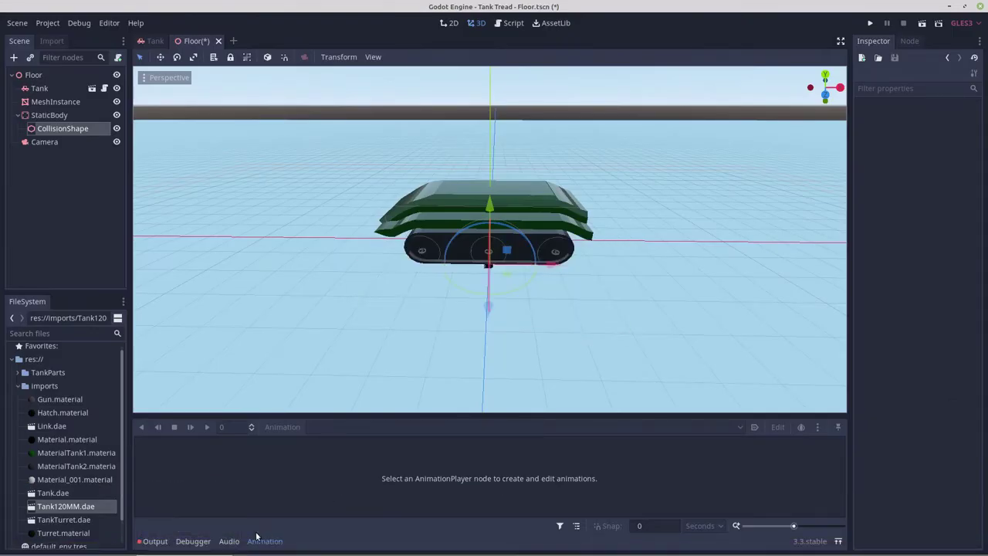
pyautogui.click(158, 541)
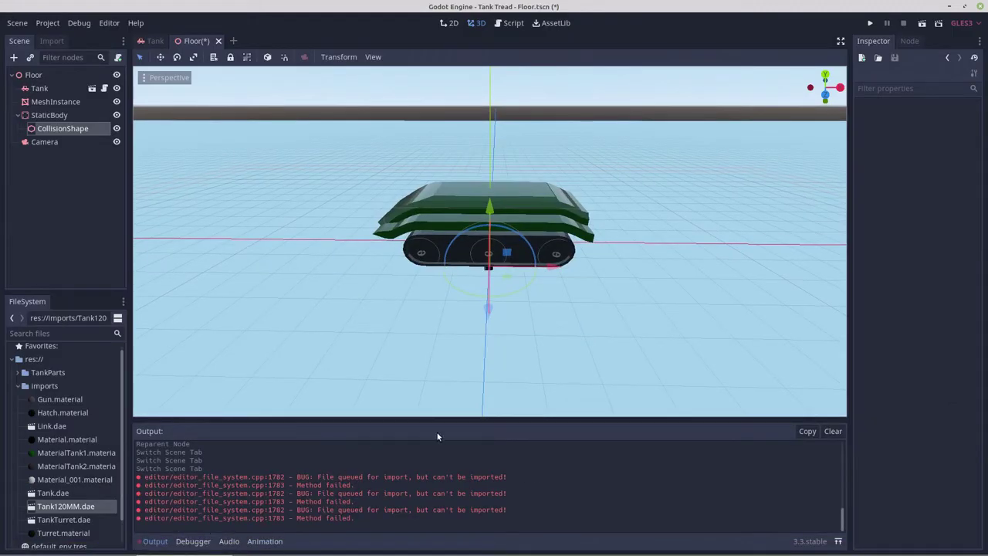
pyautogui.click(832, 430)
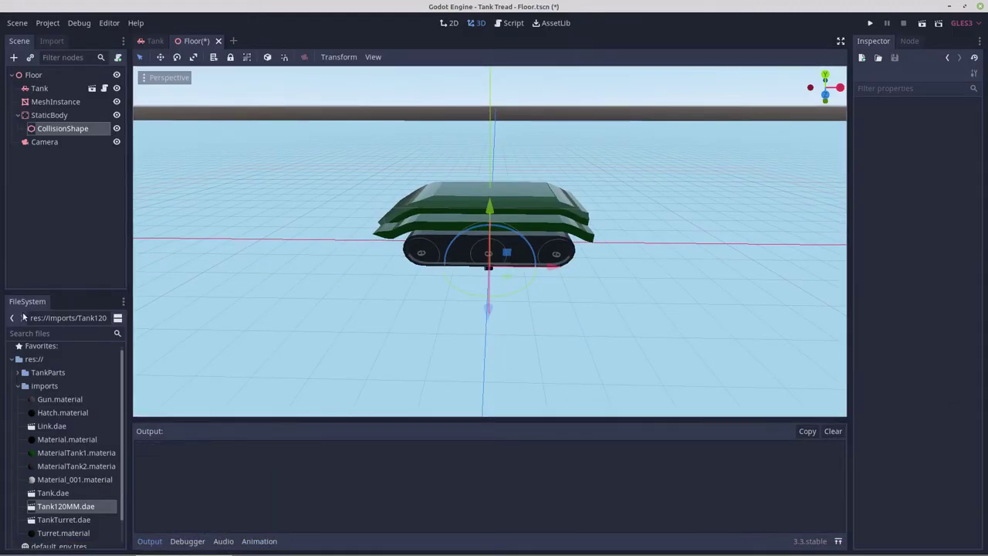
# Reimport Tank120MM.dae and TankTurret.dae, then open Tank120MM.dae as a scene
pyautogui.click(51, 41)
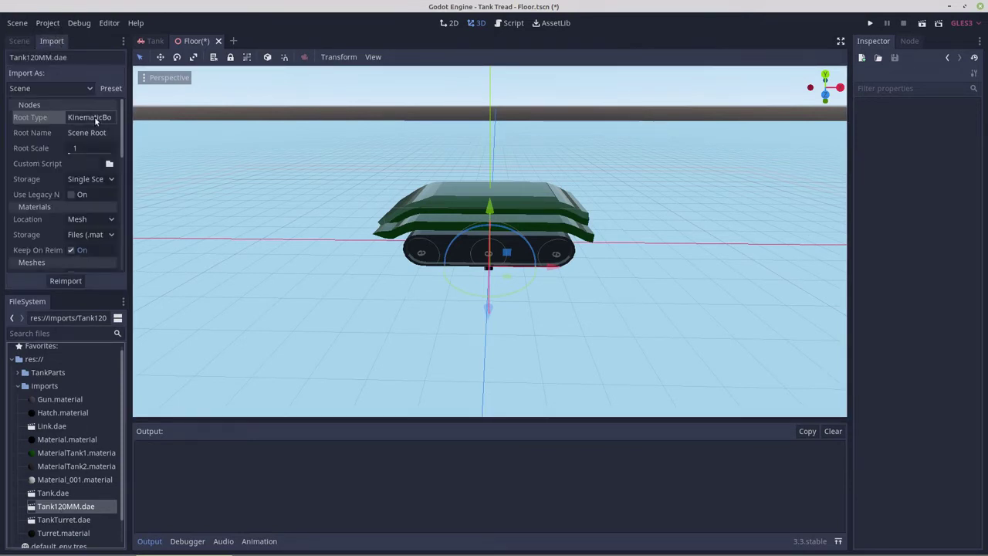
pyautogui.click(65, 281)
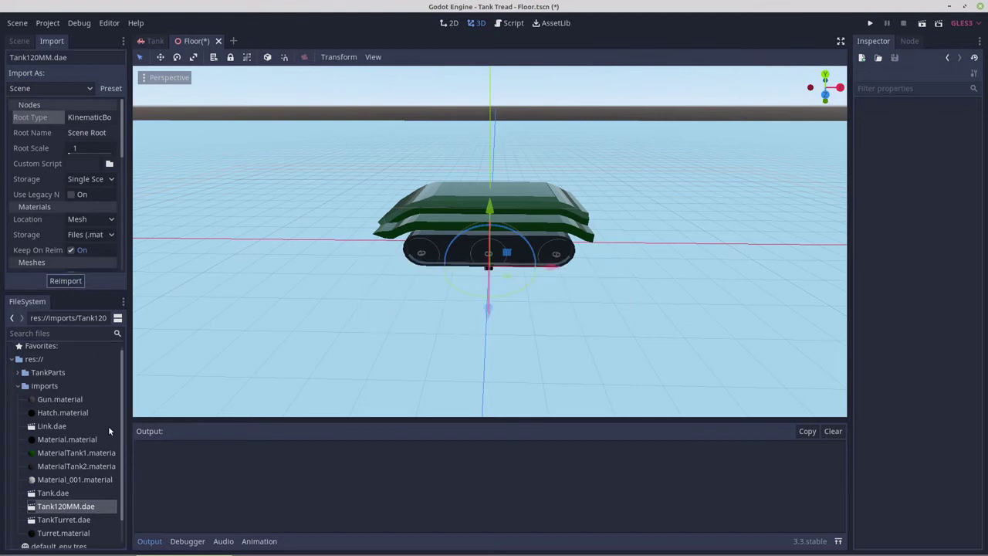
pyautogui.click(52, 521)
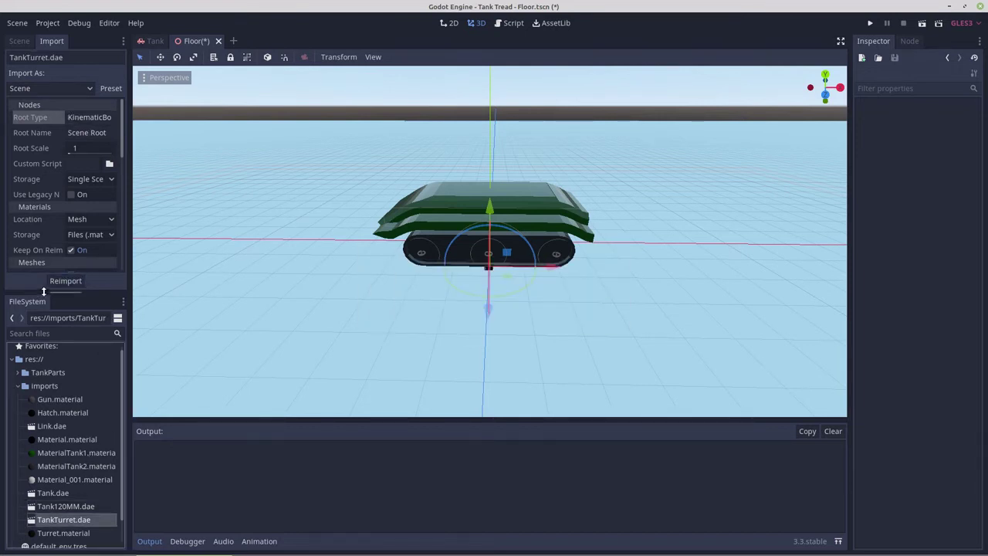
pyautogui.click(64, 281)
pyautogui.scroll(-1, 92, 374)
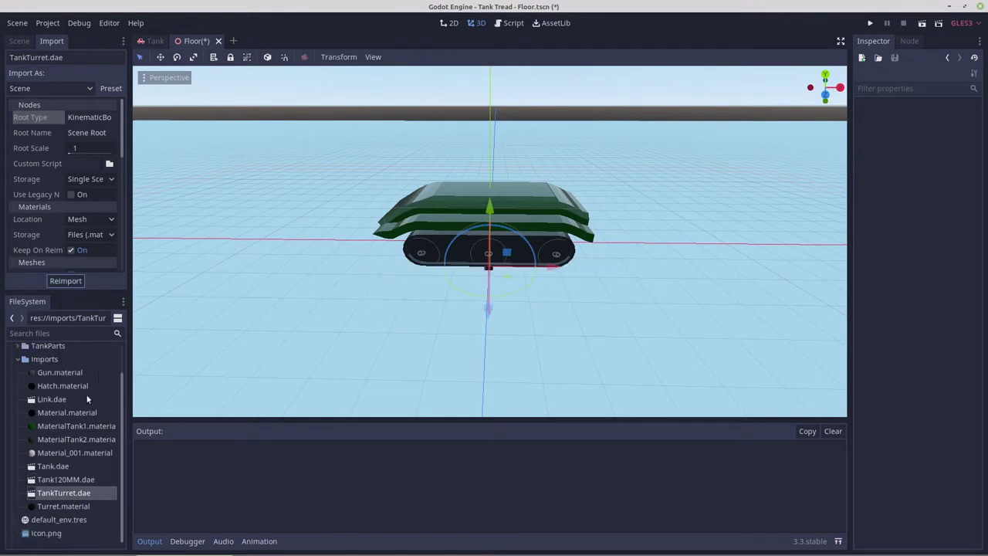
pyautogui.doubleClick(67, 479)
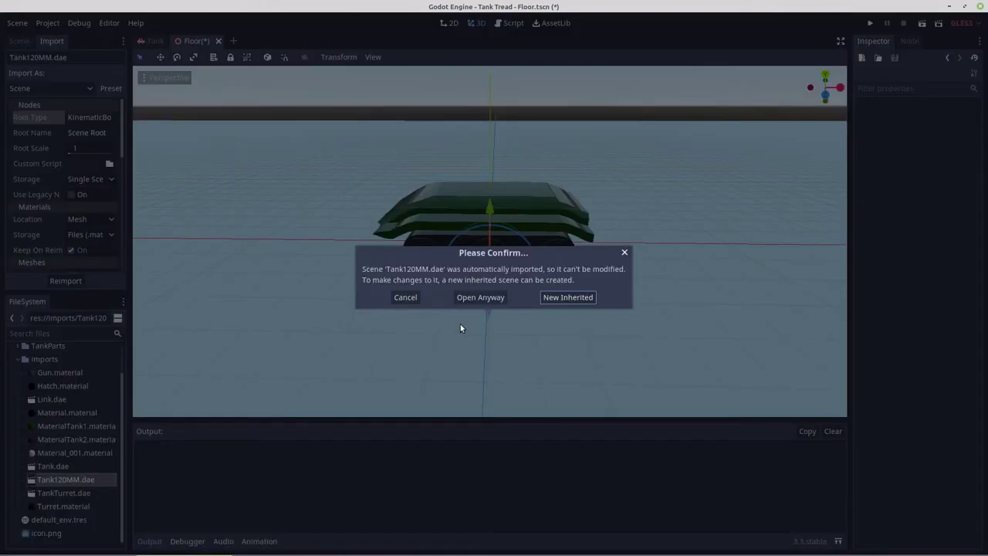
# Create a new inherited scene from Tank120MM.dae, inspect the 120MM mesh, then close it
pyautogui.click(568, 297)
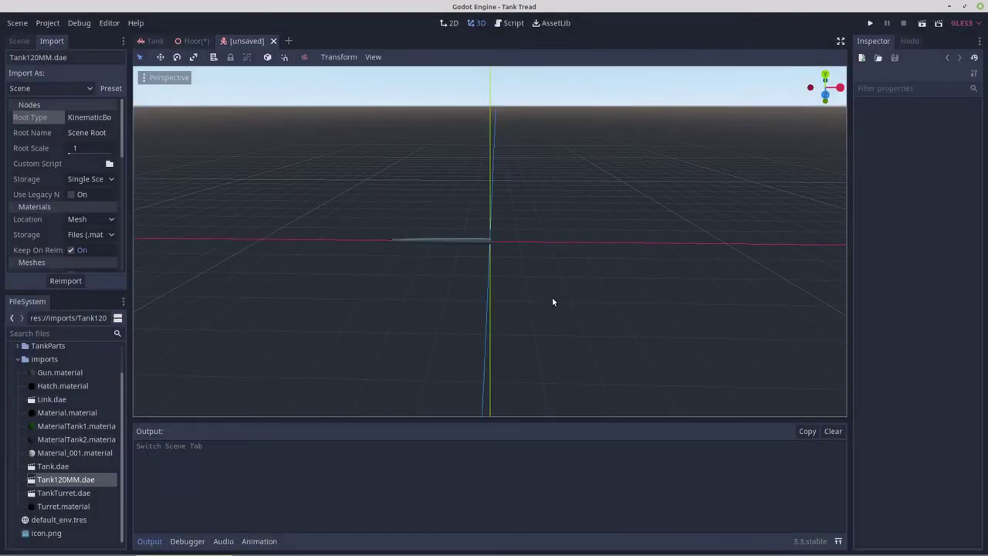
pyautogui.click(474, 244)
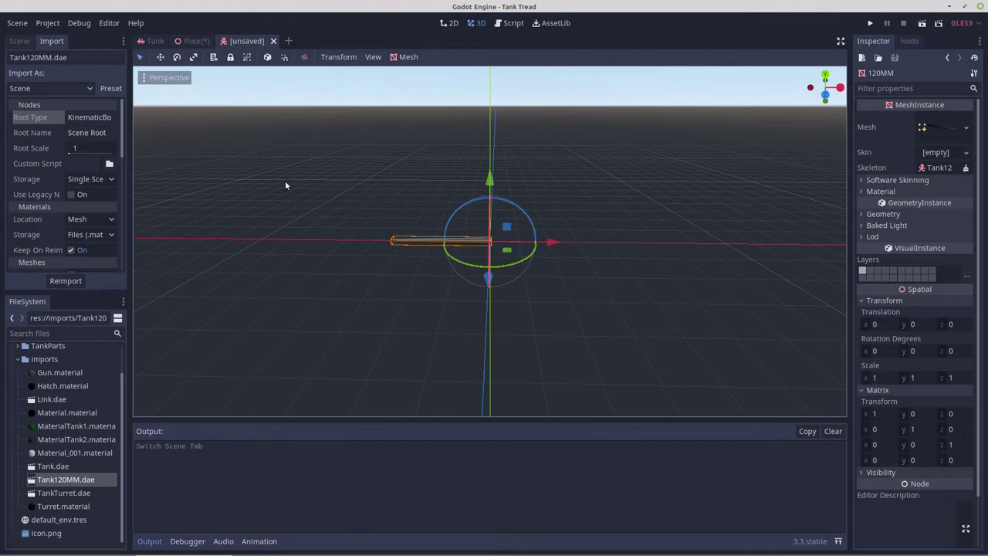
pyautogui.click(17, 40)
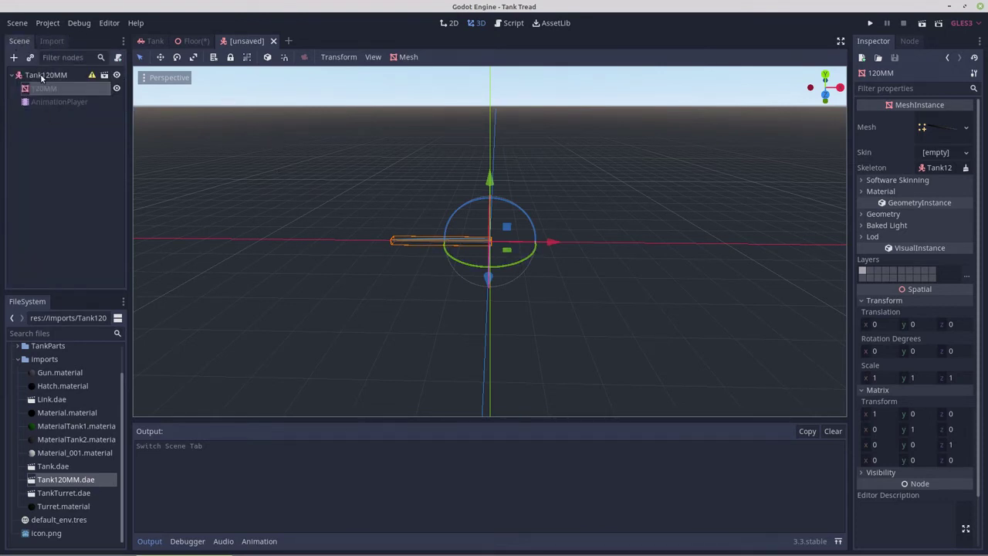
pyautogui.click(273, 42)
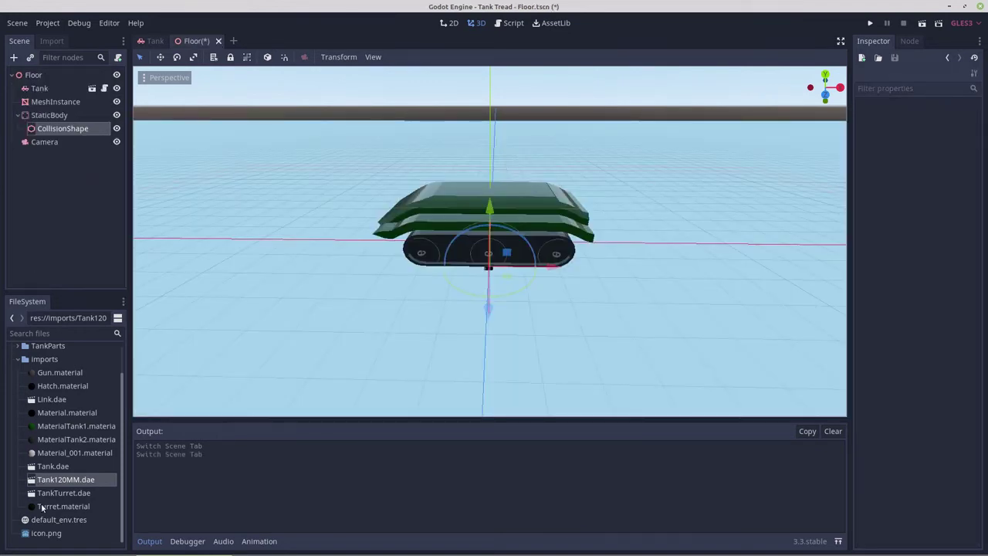
# Open the imported Tank120MM.dae scene directly for editing
pyautogui.doubleClick(58, 480)
pyautogui.press('Escape')
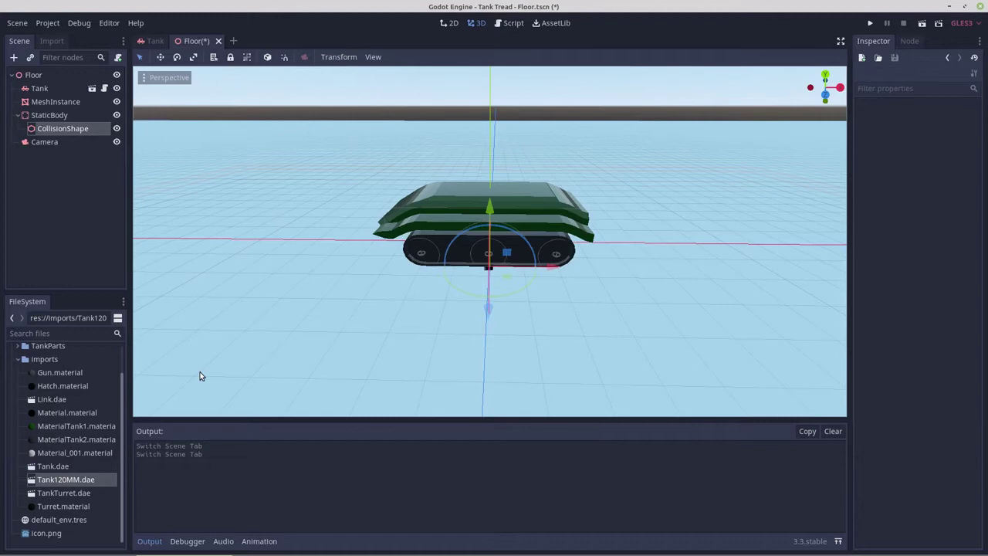
pyautogui.doubleClick(47, 480)
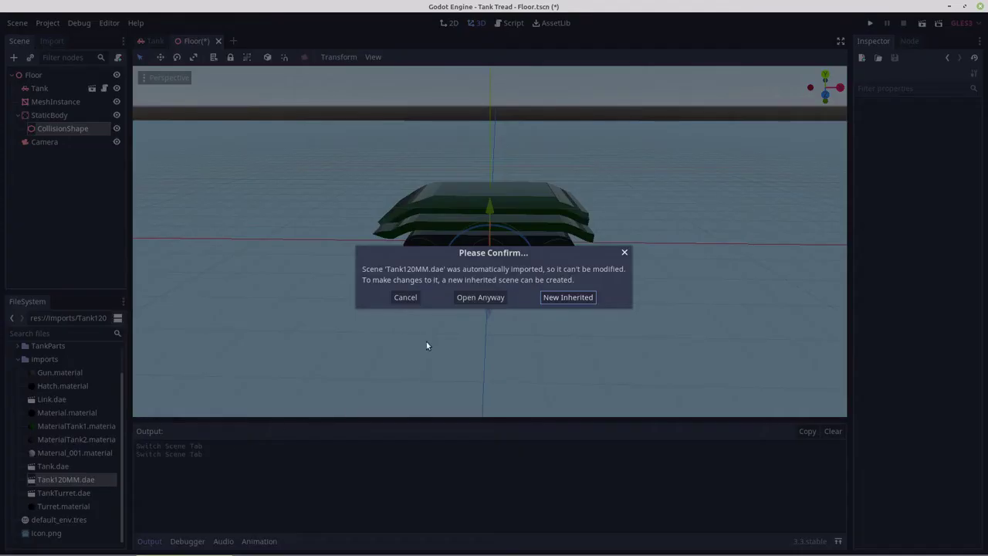
pyautogui.click(467, 298)
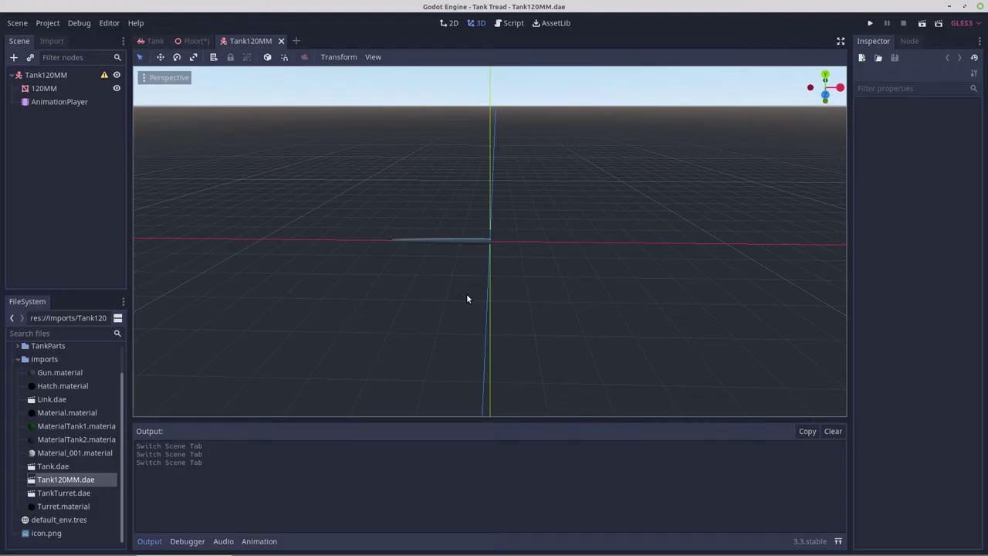
# Delete the AnimationPlayer node, leaving only the 120MM mesh under the KinematicBody root
pyautogui.click(59, 102)
pyautogui.rightClick(60, 102)
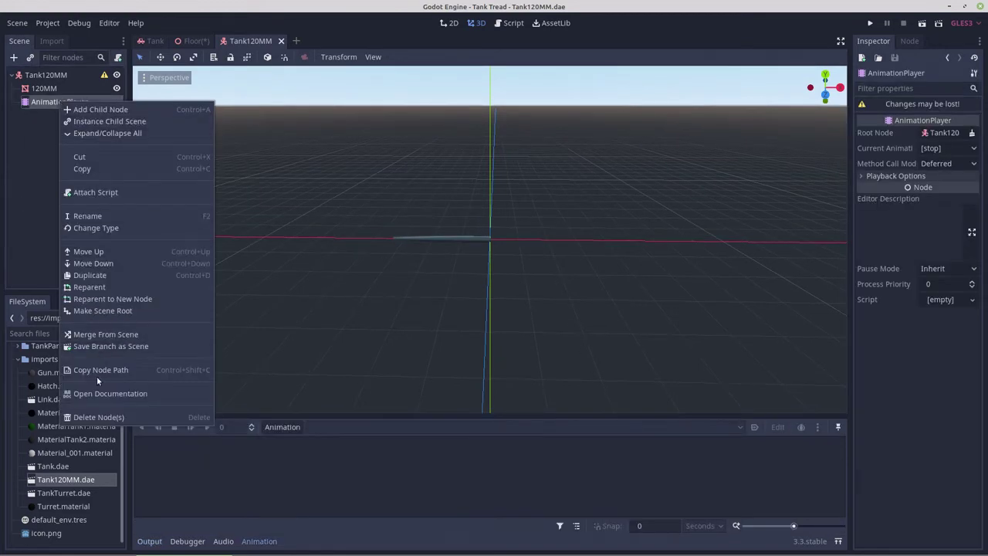
pyautogui.click(98, 417)
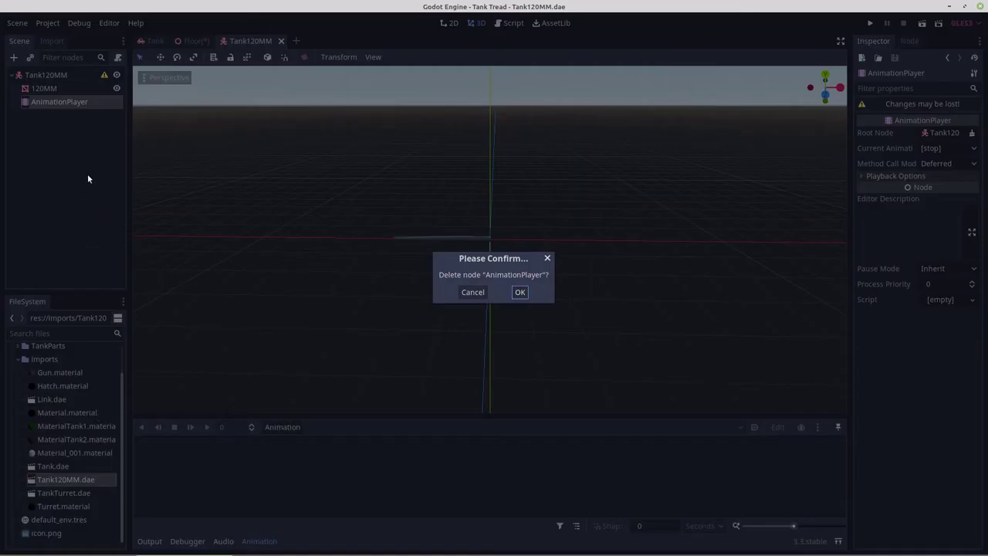
pyautogui.click(519, 291)
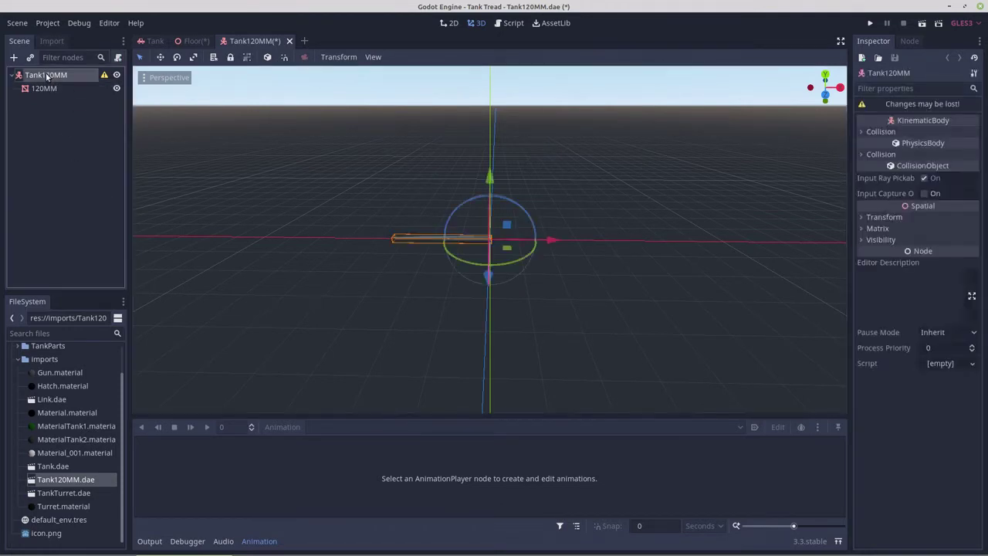
pyautogui.scroll(8, 409, 215)
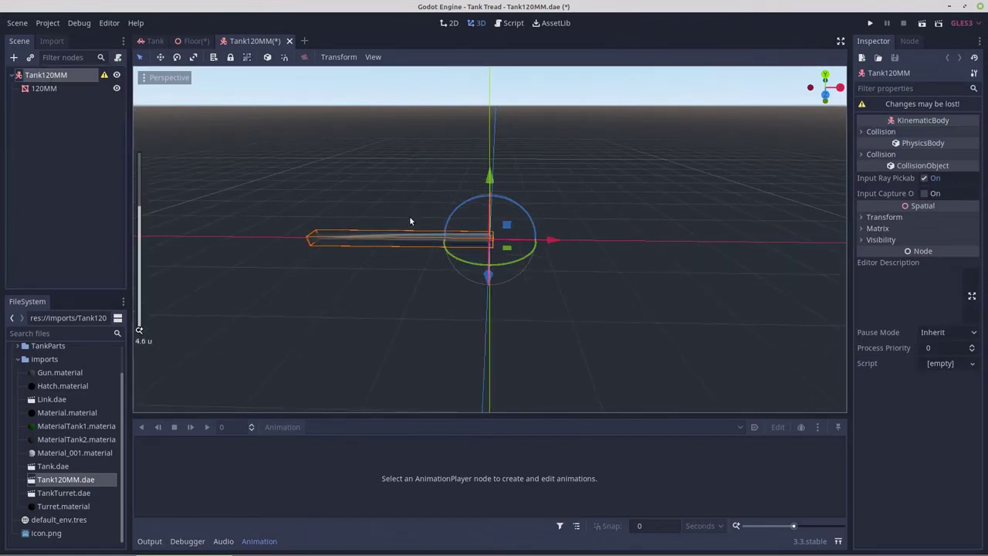
# Add a CollisionShape child node under the Tank120MM root
pyautogui.rightClick(45, 77)
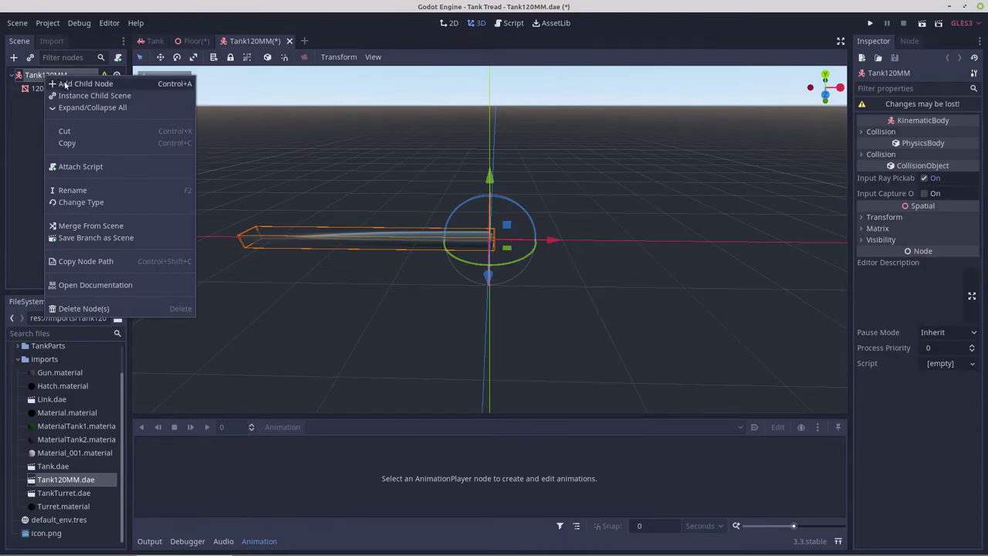
pyautogui.click(62, 82)
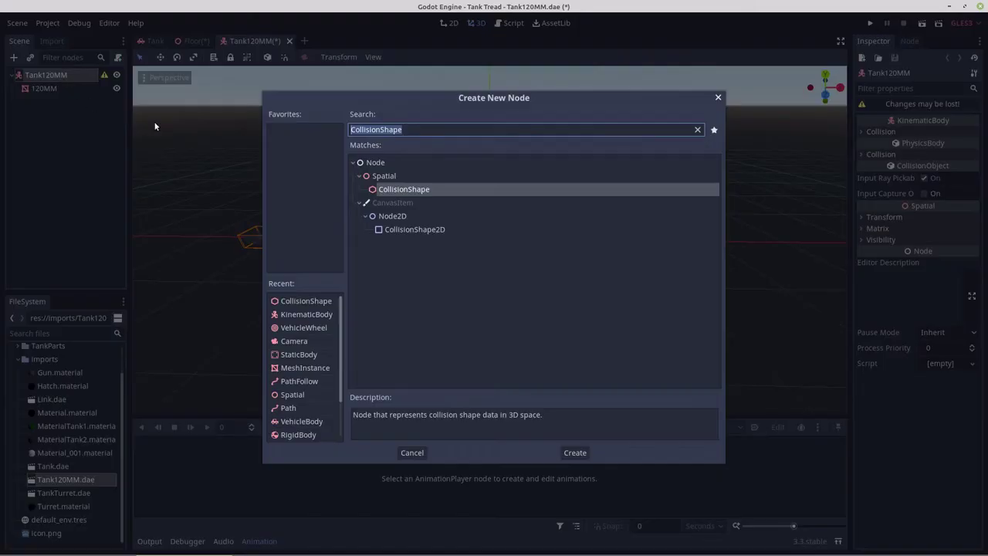
pyautogui.doubleClick(386, 190)
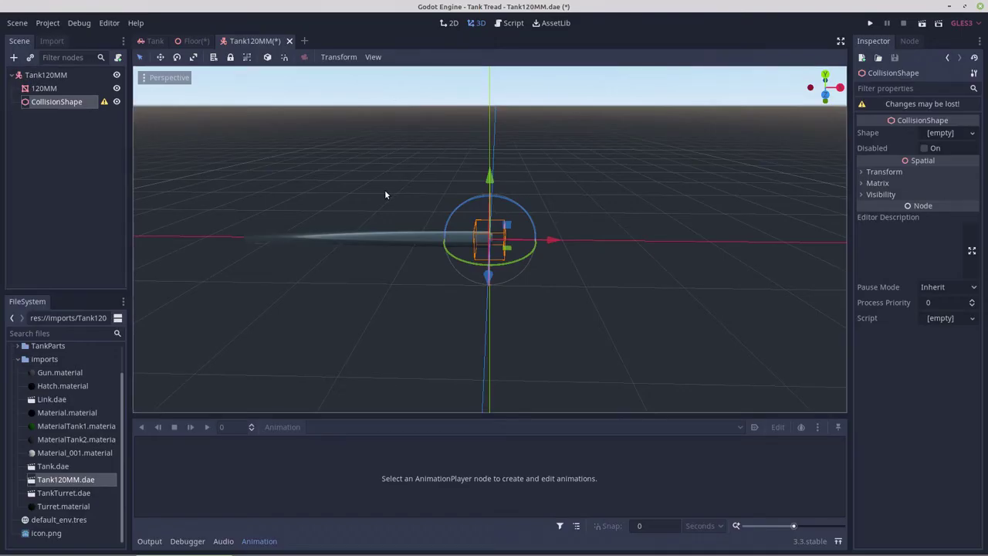
# Switch to the front orthogonal view and frame the gun barrel
pyautogui.press('KP_7')
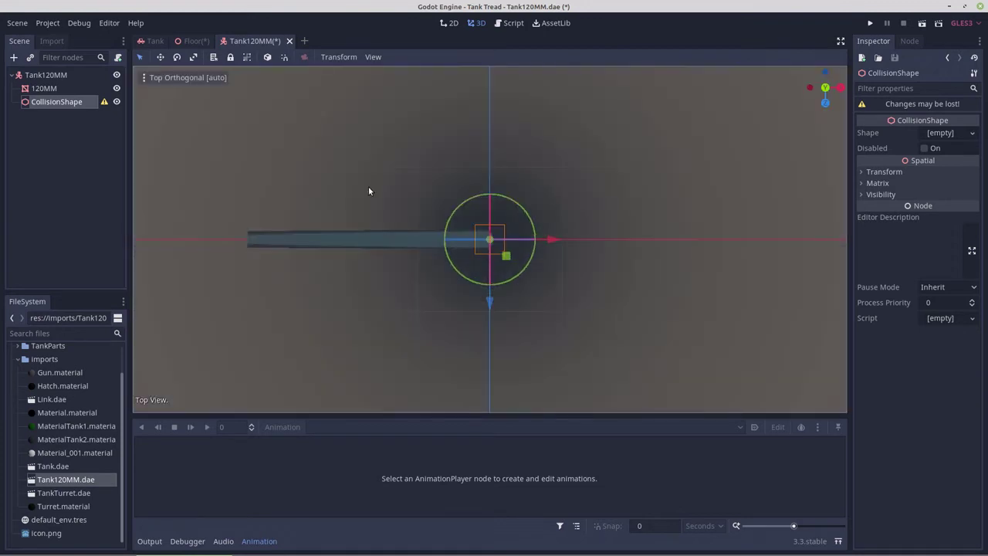
pyautogui.press('KP_1')
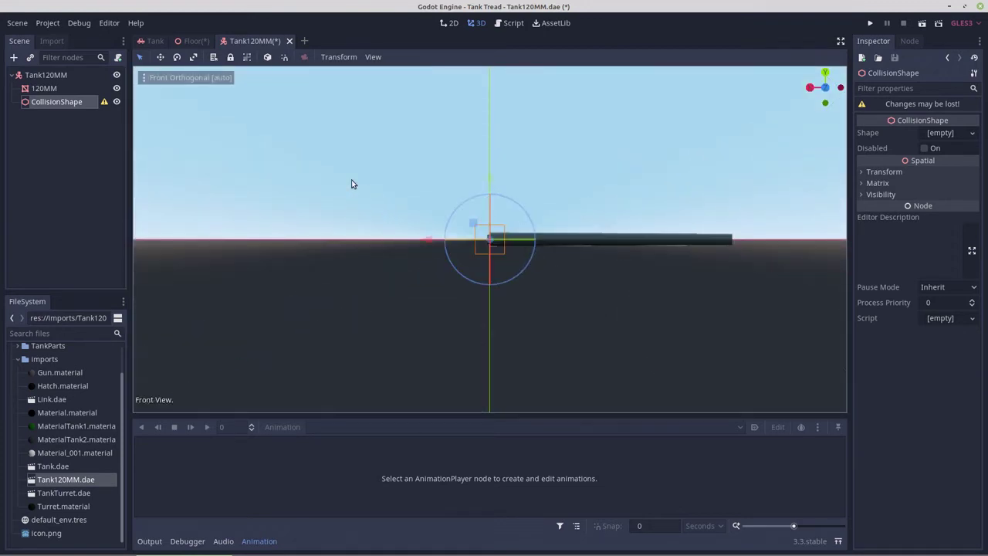
pyautogui.scroll(-1, 608, 265)
pyautogui.scroll(-1, 608, 266)
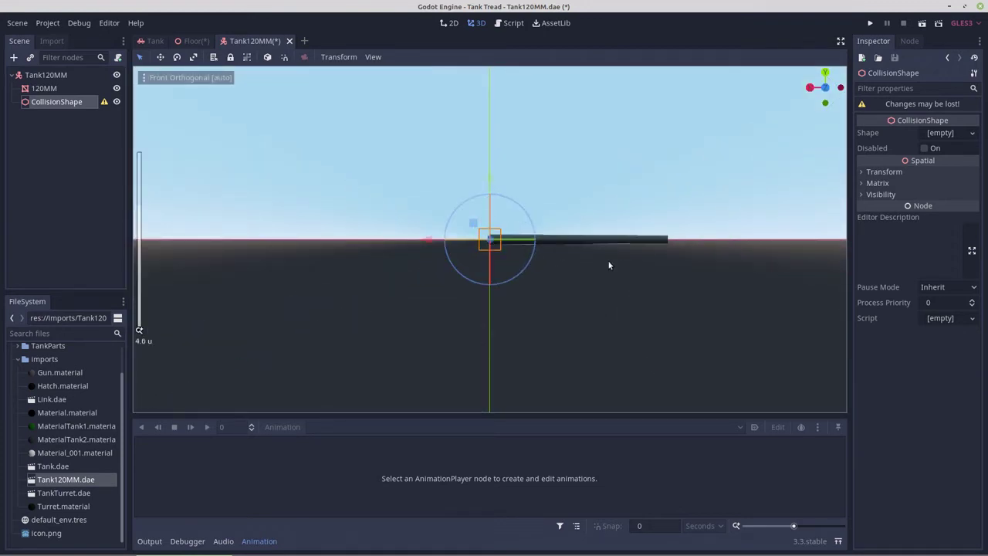
pyautogui.keyDown('shift'); pyautogui.moveTo(608, 266); pyautogui.dragTo(496, 271, button='middle'); pyautogui.keyUp('shift')
pyautogui.scroll(4, 496, 271)
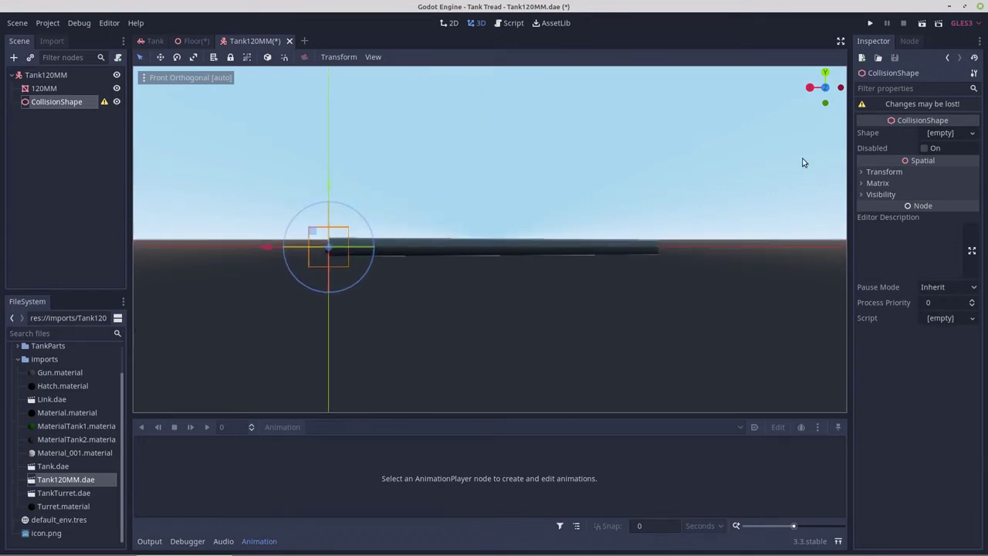
# Give the CollisionShape a new CylinderShape, rotate it 90° on Z, and shrink its radius to about 0.098
pyautogui.click(948, 133)
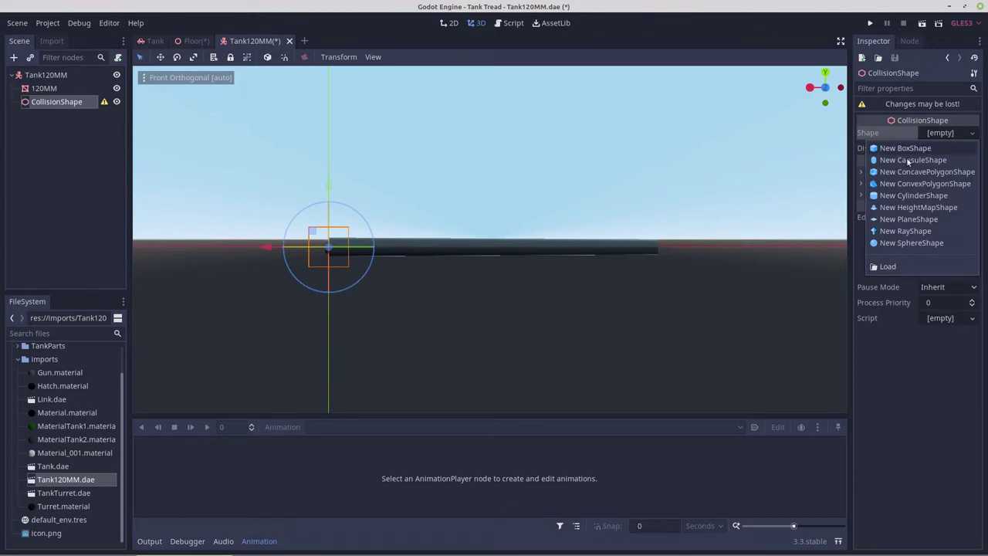
pyautogui.click(912, 195)
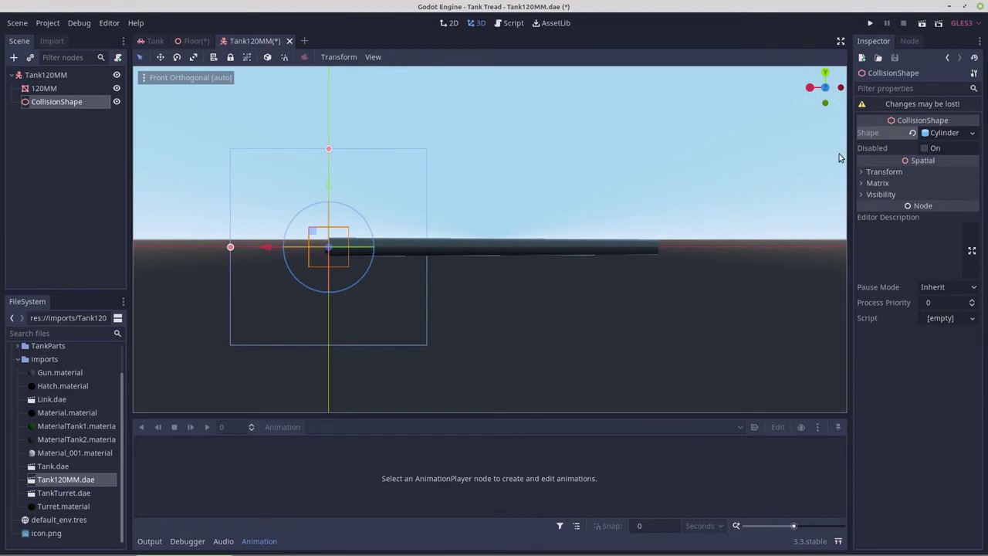
pyautogui.click(862, 173)
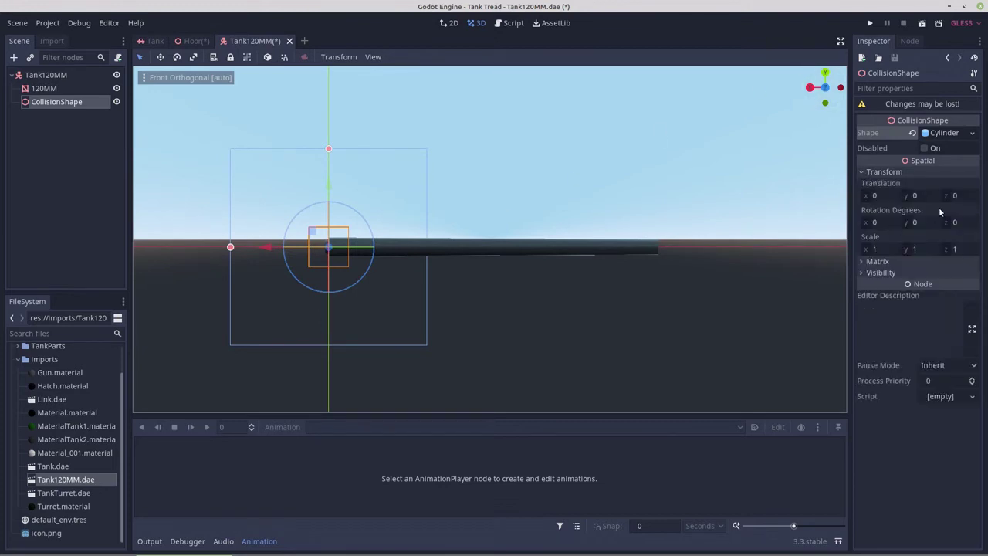
pyautogui.click(957, 224)
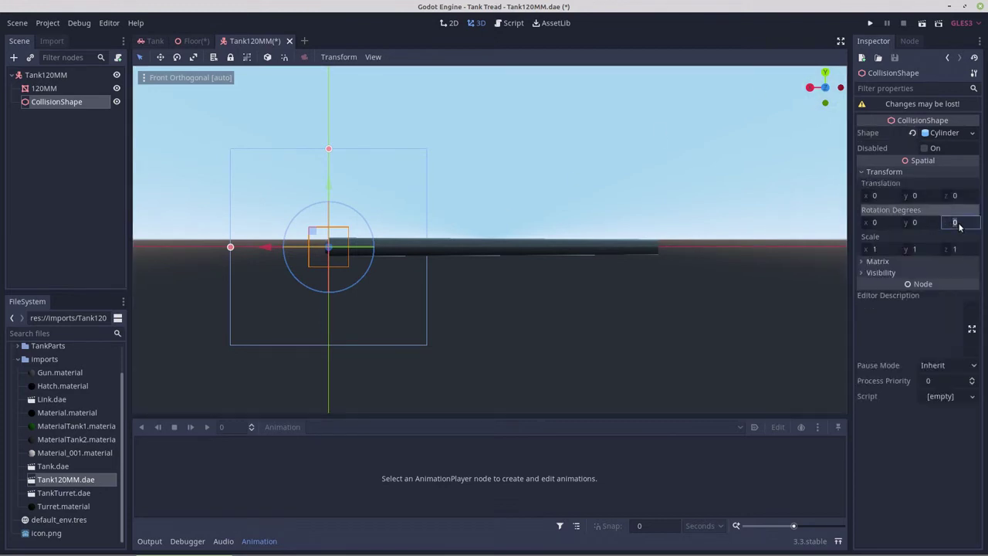
pyautogui.write('90')
pyautogui.press('Return')
pyautogui.moveTo(358, 267); pyautogui.dragTo(357, 287, button='middle')
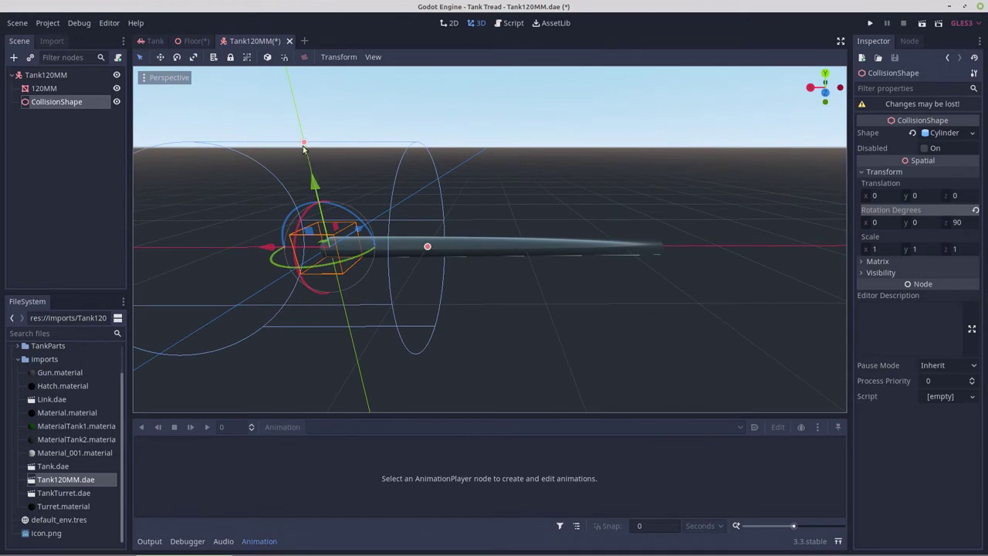
pyautogui.moveTo(303, 141); pyautogui.dragTo(312, 244)
# Move the collision cylinder to X -1.755 along the barrel and trim its radius to about 0.088
pyautogui.press('KP_1')
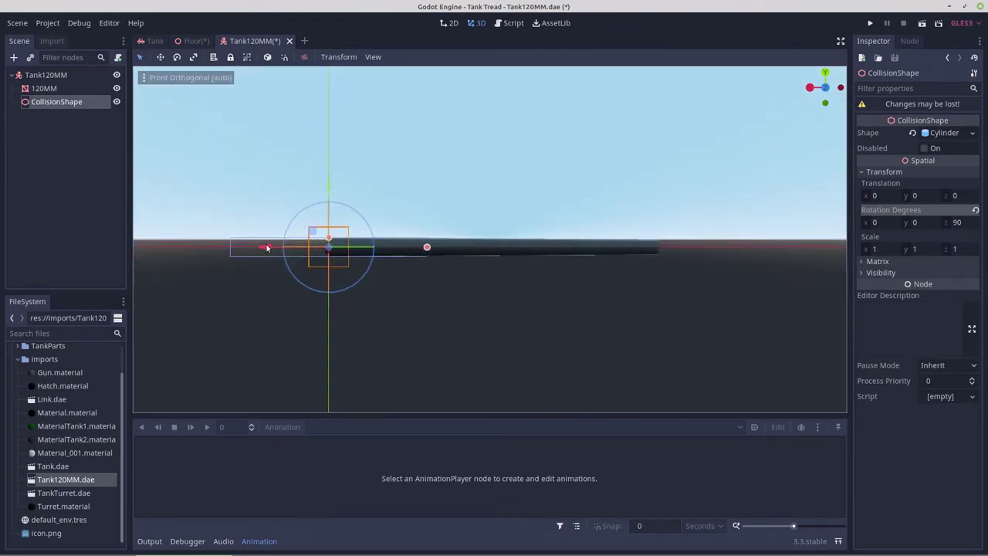
pyautogui.moveTo(265, 247); pyautogui.dragTo(429, 247)
pyautogui.moveTo(493, 240); pyautogui.dragTo(648, 249)
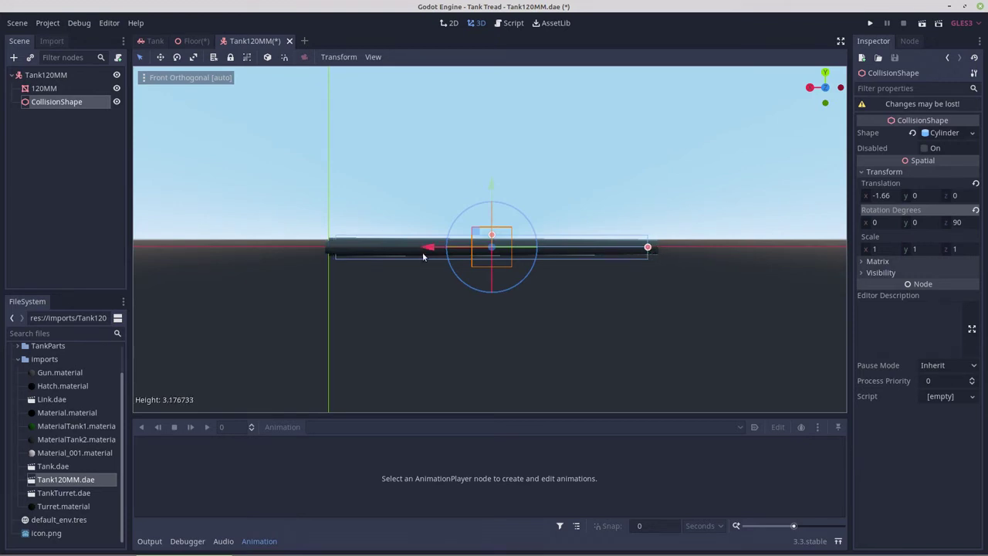
pyautogui.moveTo(429, 249); pyautogui.dragTo(438, 249)
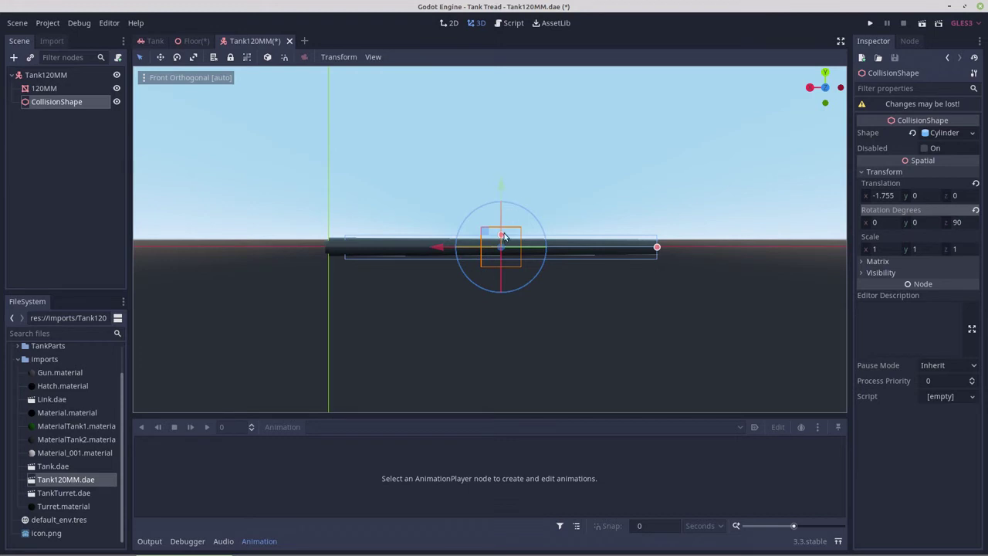
pyautogui.moveTo(501, 236); pyautogui.dragTo(501, 240)
pyautogui.click(227, 152)
pyautogui.click(44, 77)
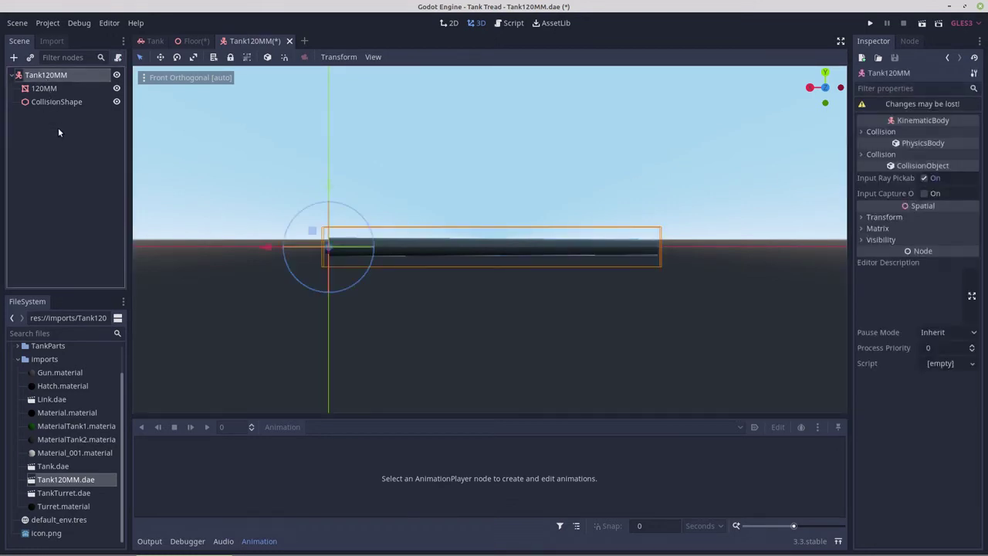
# Dismiss the unknown dae format alert and save the gun scene as Tank120MM.tscn in TankParts
pyautogui.hotkey('ctrl', 's')
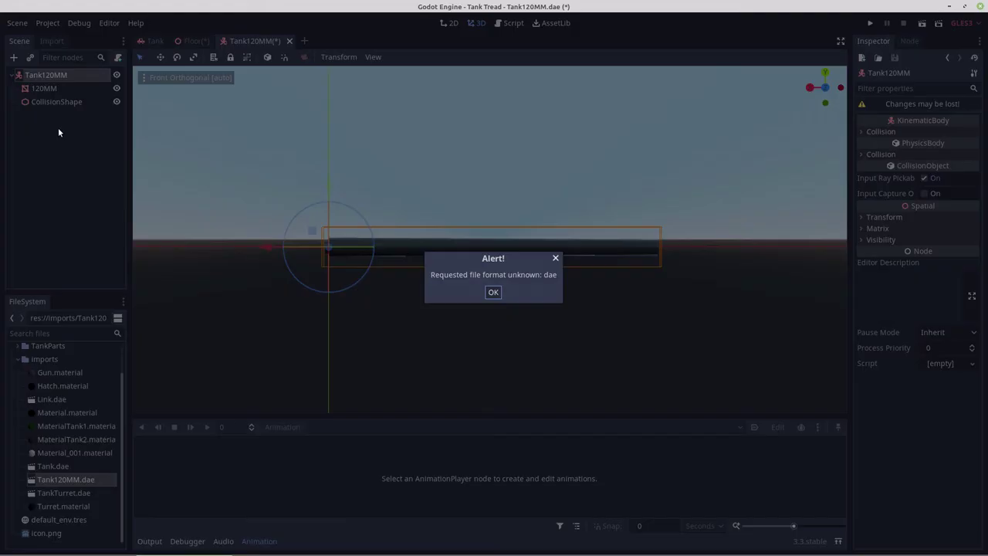
pyautogui.click(493, 291)
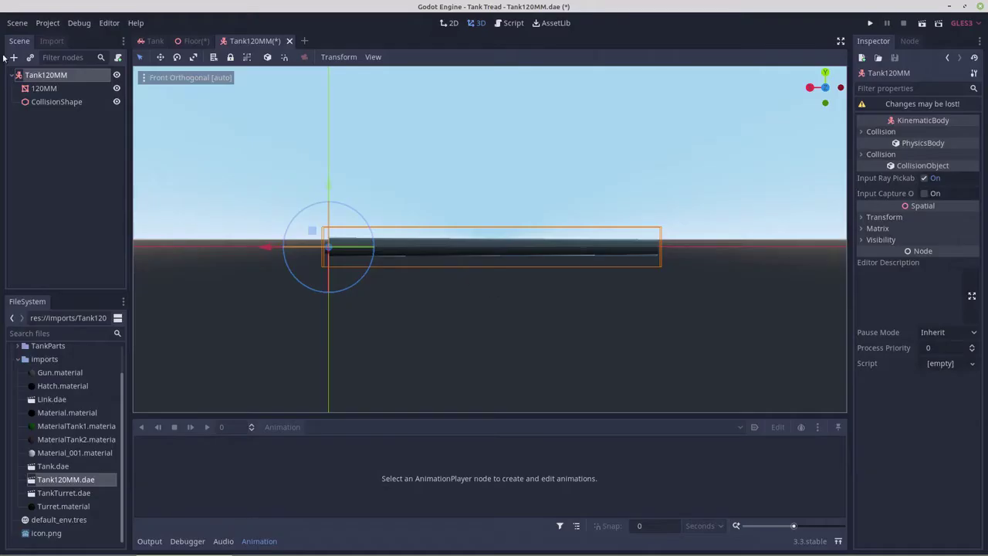
pyautogui.click(18, 24)
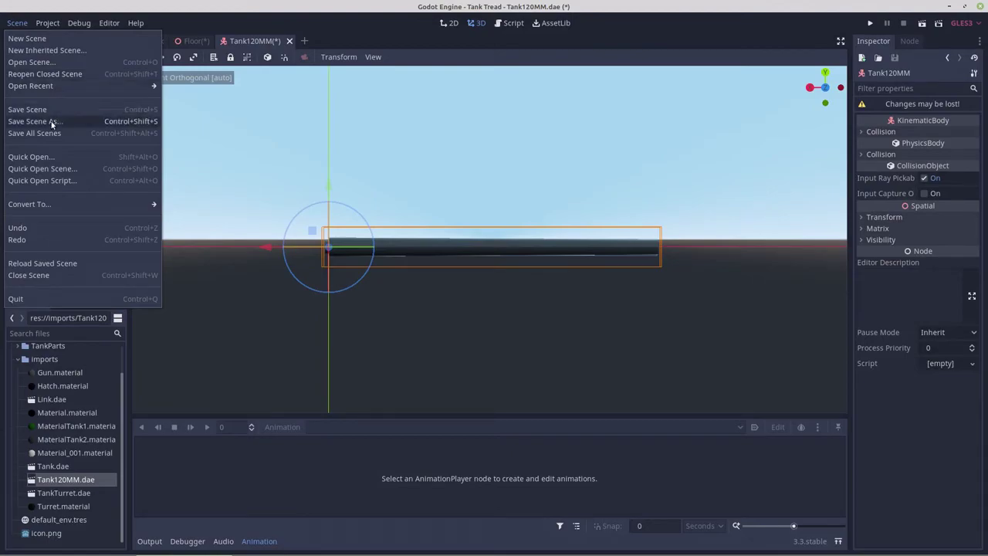
pyautogui.click(43, 121)
pyautogui.click(150, 309)
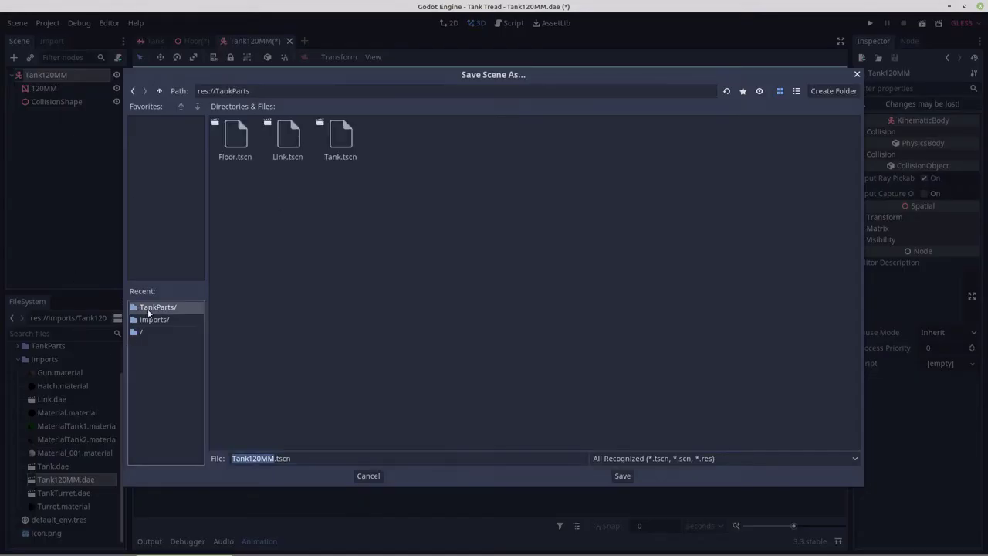
pyautogui.click(622, 475)
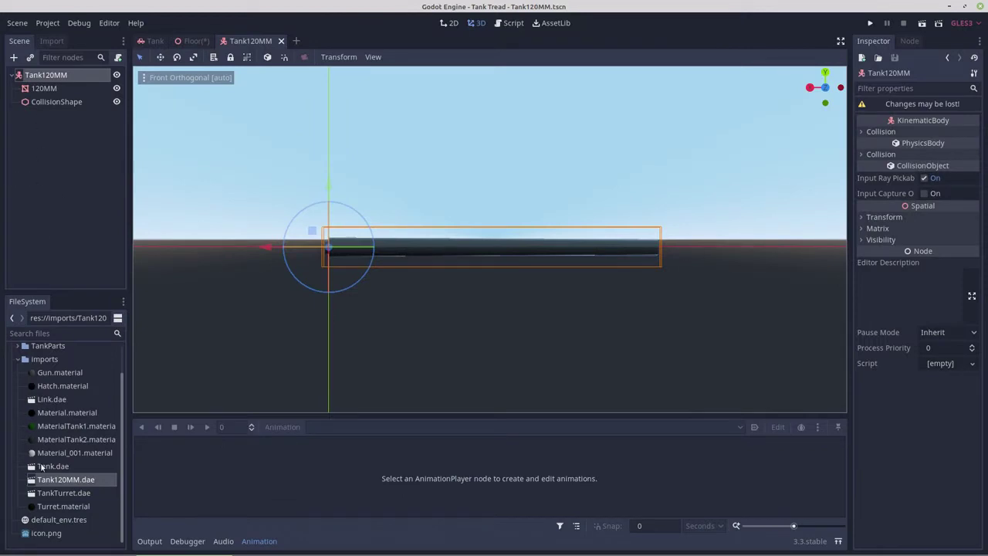
# Create a new inherited scene from TankTurret.dae and delete its AnimationPlayer node
pyautogui.doubleClick(50, 493)
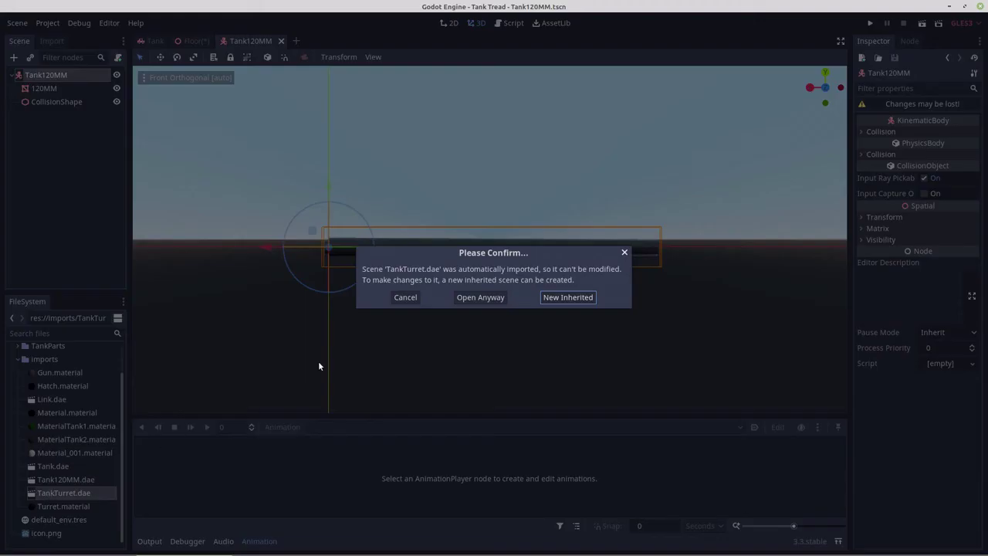
pyautogui.click(479, 297)
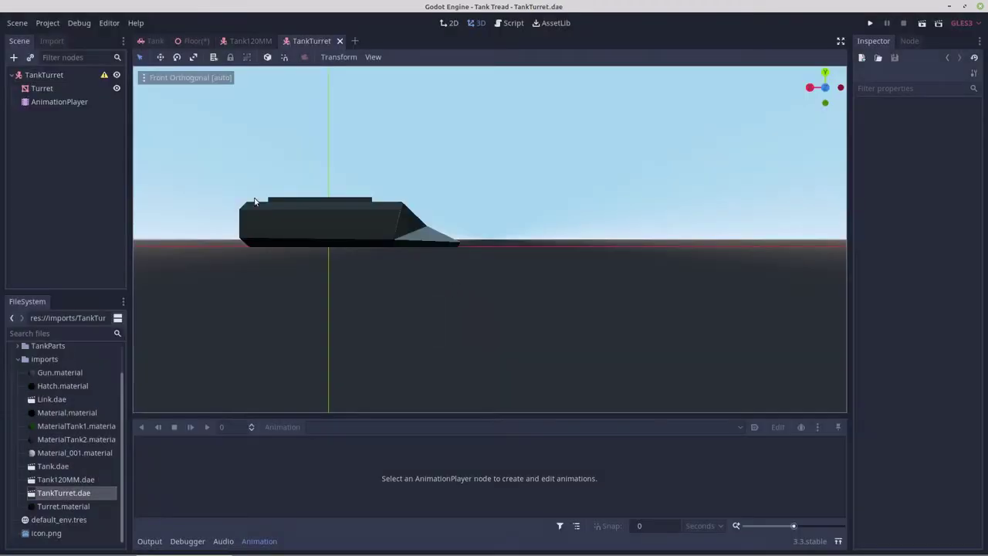
pyautogui.click(43, 102)
pyautogui.rightClick(44, 102)
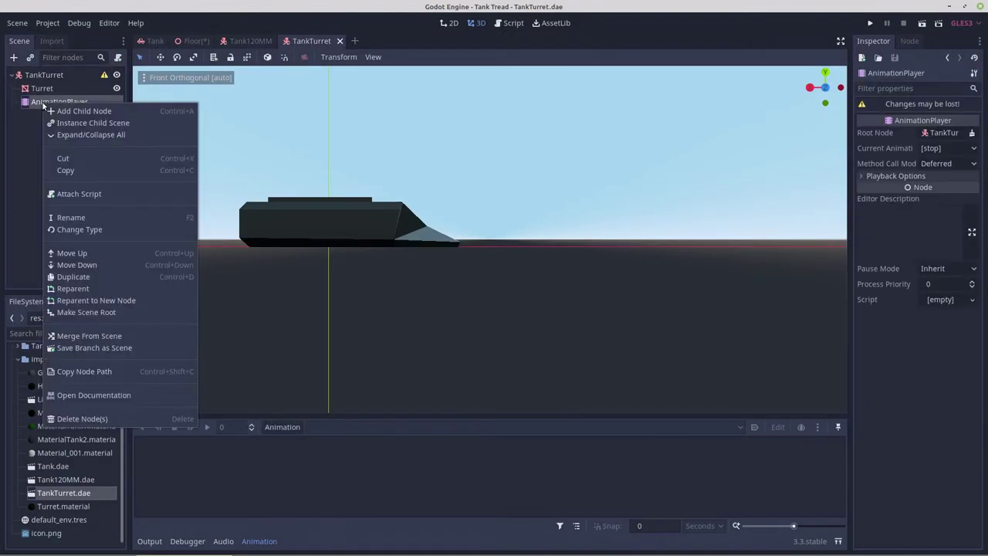
pyautogui.click(82, 418)
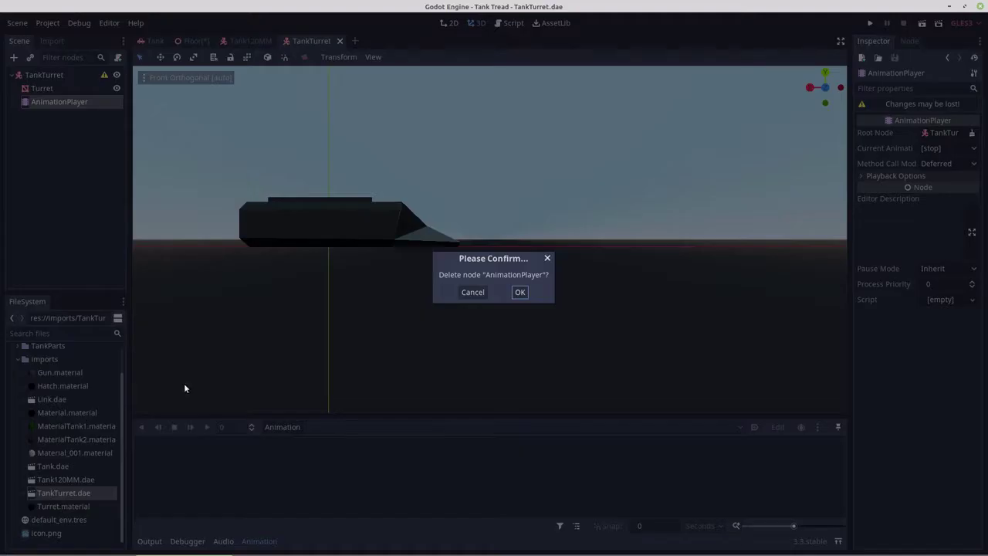
pyautogui.click(519, 291)
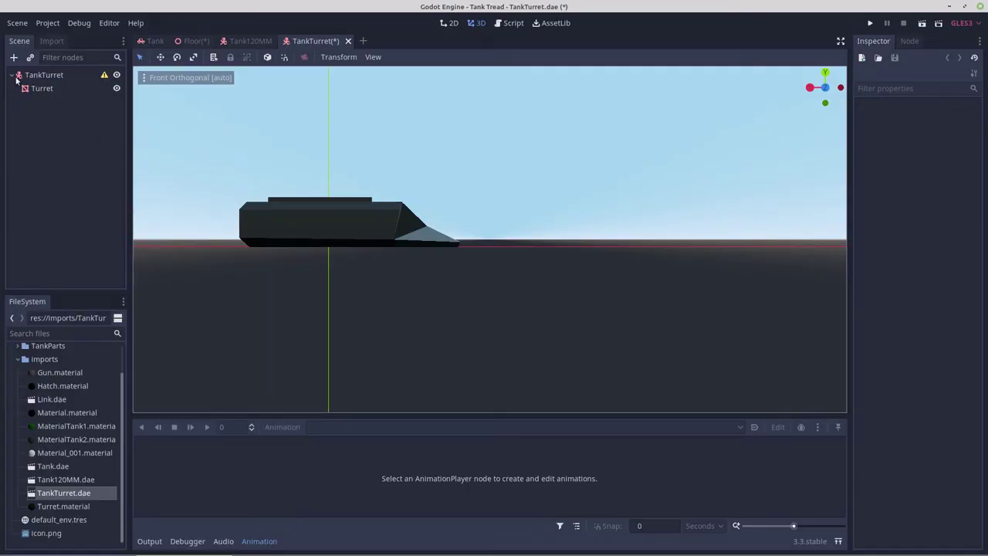
pyautogui.click(42, 75)
pyautogui.rightClick(42, 75)
pyautogui.click(77, 124)
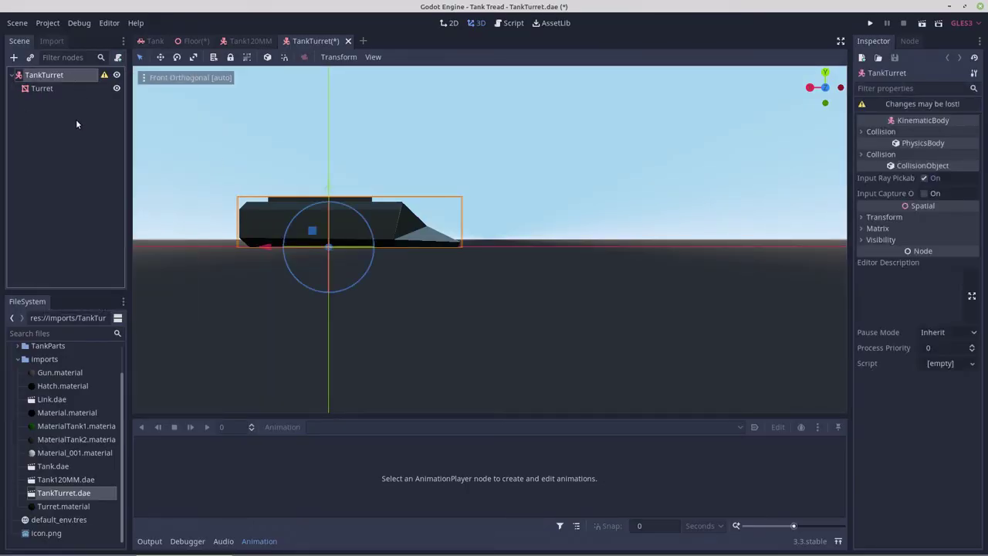
# Add a CollisionShape under the TankTurret root and give it a new CylinderShape
pyautogui.rightClick(48, 75)
pyautogui.click(78, 80)
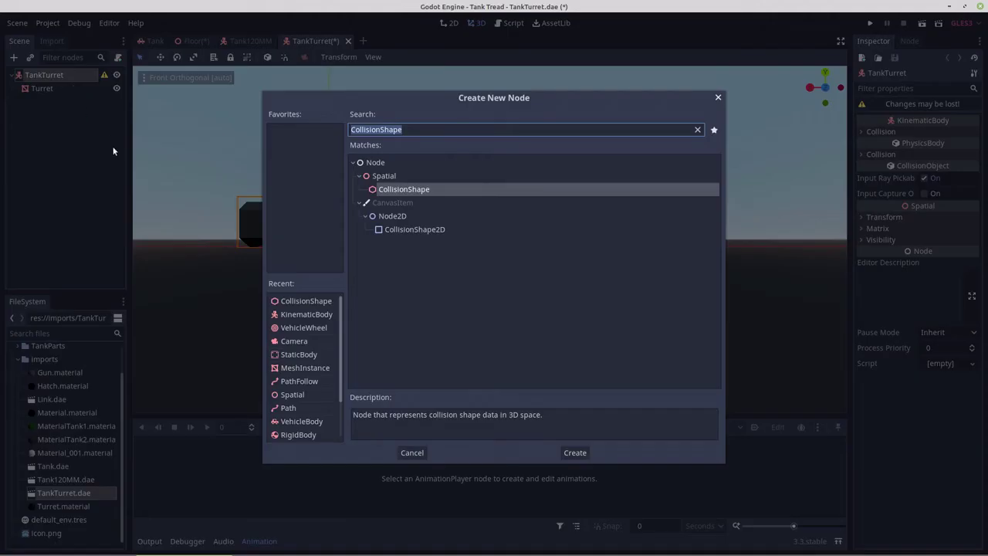
pyautogui.doubleClick(302, 300)
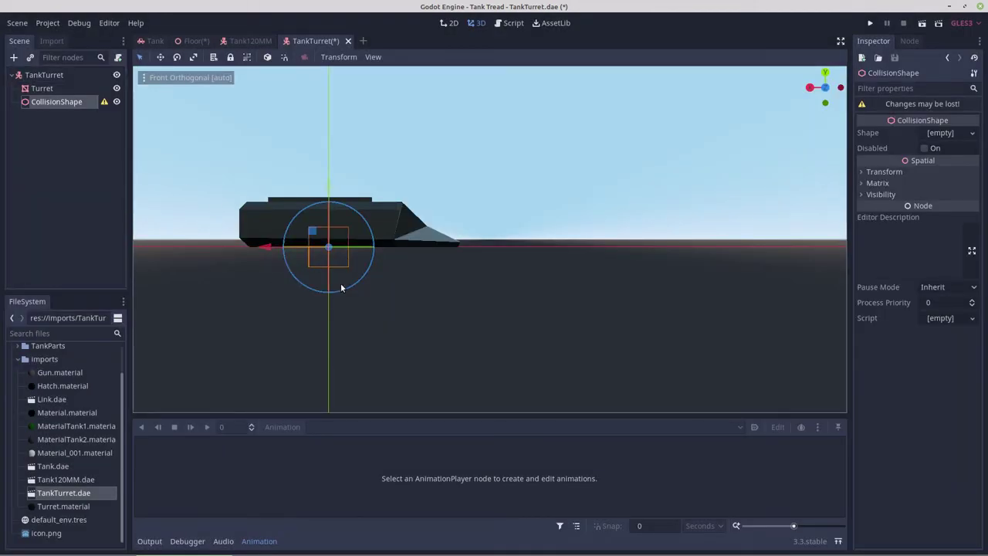
pyautogui.moveTo(339, 282); pyautogui.dragTo(337, 329, button='middle')
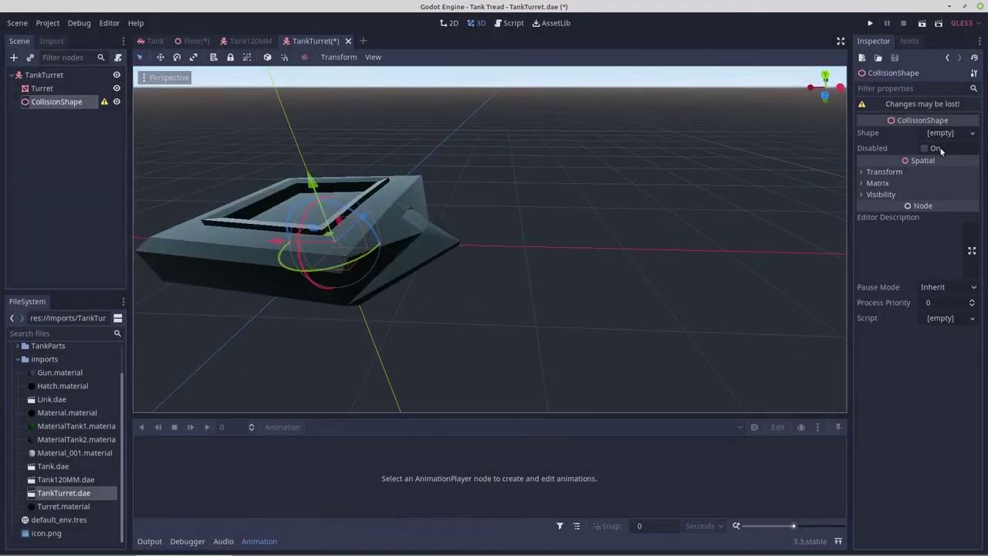
pyautogui.click(972, 135)
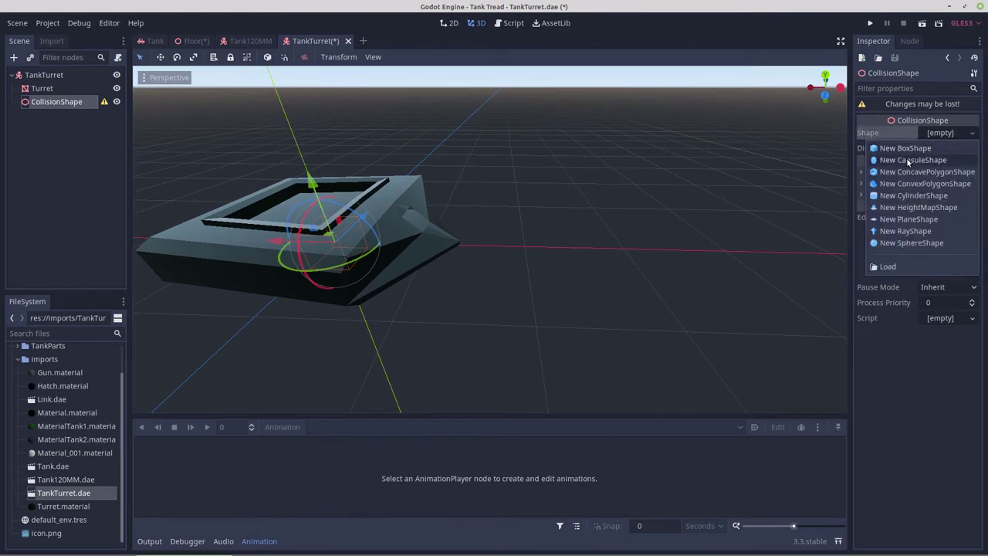
pyautogui.click(913, 195)
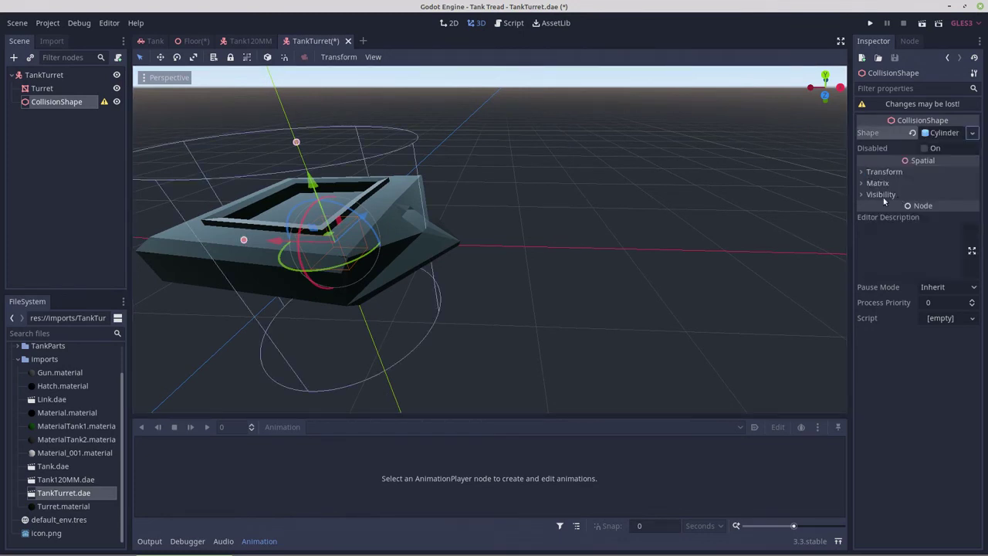
# Lower the cylinder's height, raise it into the turret, and set its radius to about 0.81
pyautogui.press('KP_1')
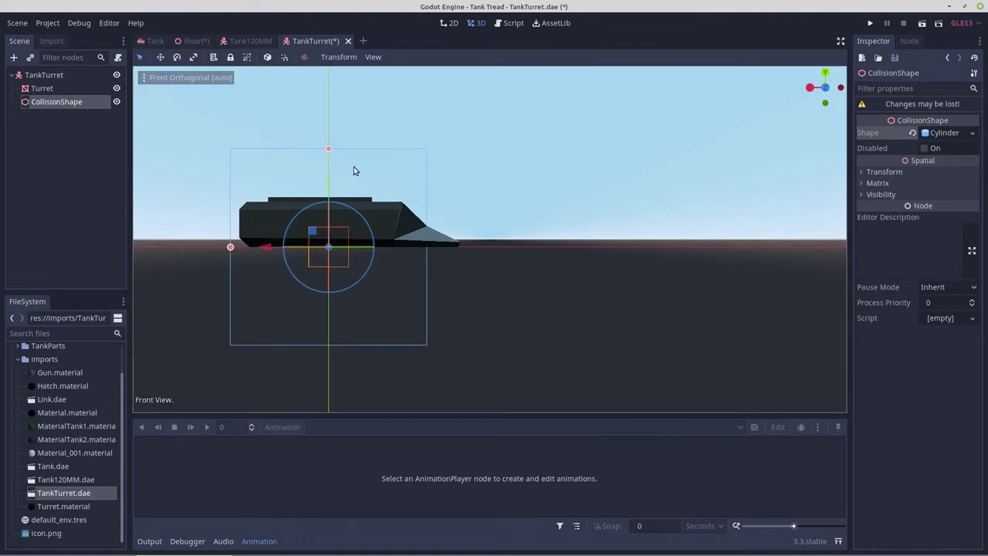
pyautogui.moveTo(329, 148); pyautogui.dragTo(330, 226)
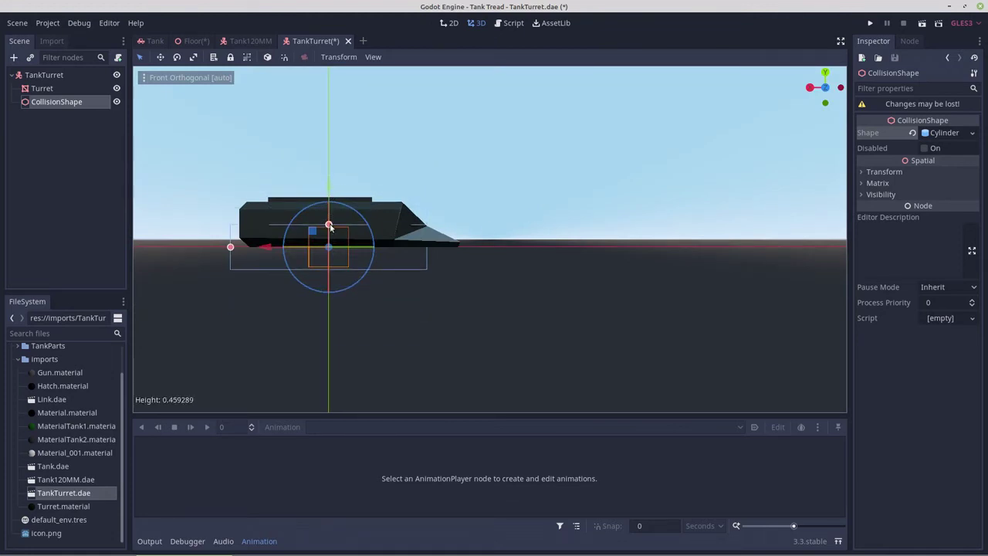
pyautogui.moveTo(329, 183); pyautogui.dragTo(329, 160)
pyautogui.press('KP_7')
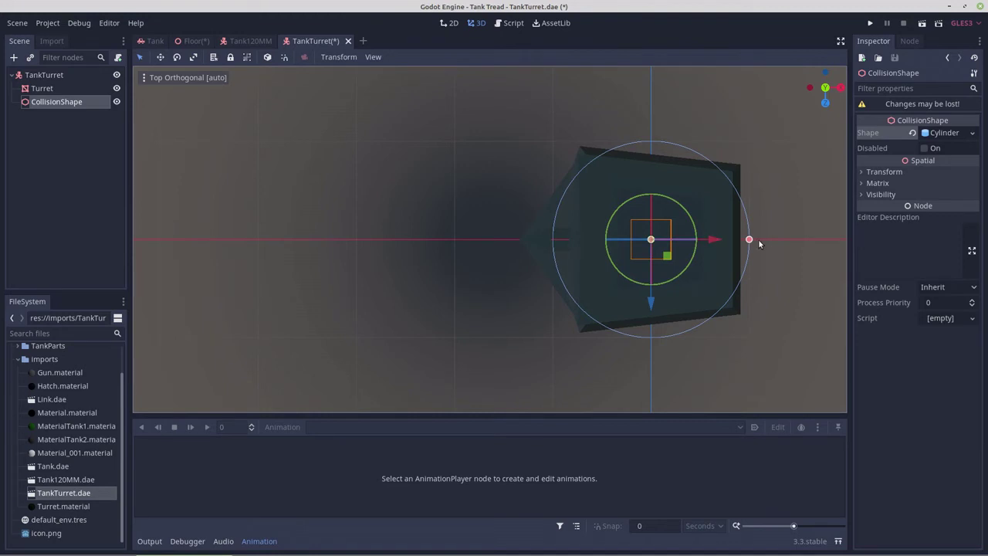
pyautogui.moveTo(749, 240)
pyautogui.mouseDown()
pyautogui.moveTo(723, 240)
pyautogui.moveTo(731, 239)
pyautogui.mouseUp()
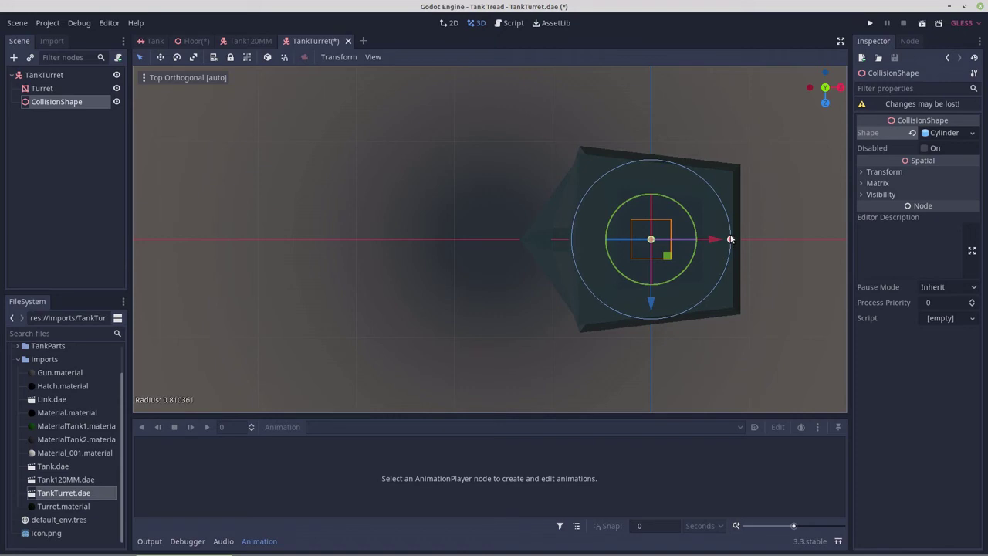
pyautogui.moveTo(730, 239); pyautogui.dragTo(730, 159, button='middle')
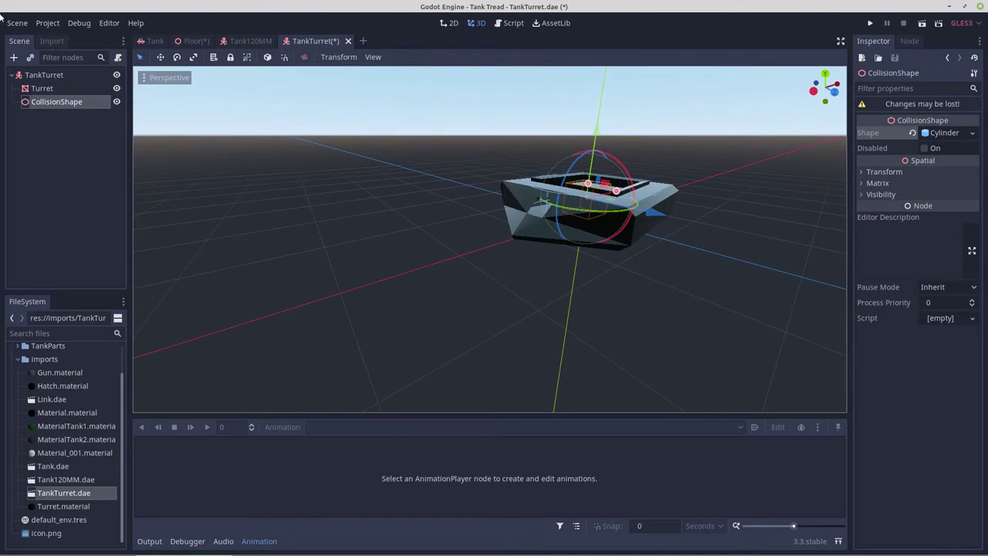
# Save the turret scene as TankTurret.tscn in the TankParts folder
pyautogui.click(17, 22)
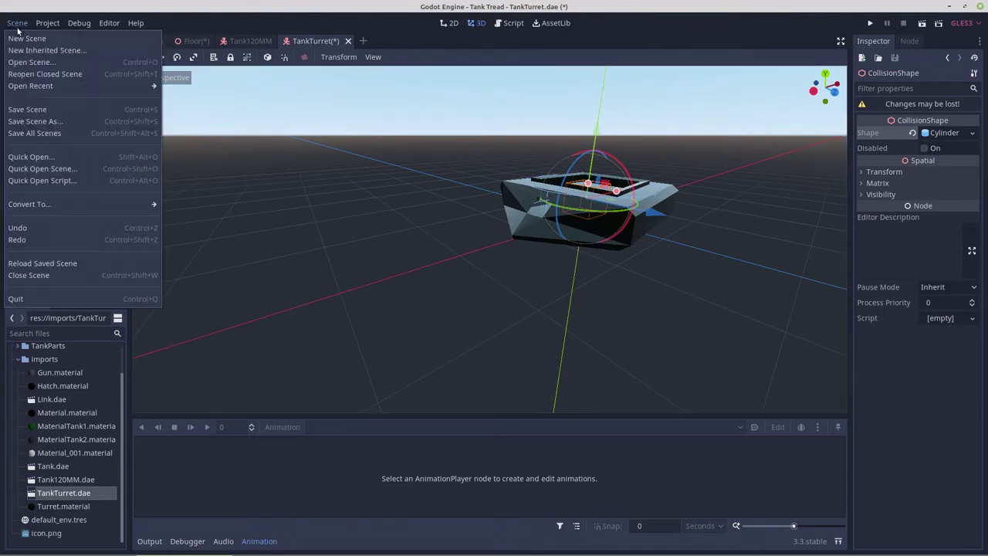
pyautogui.click(32, 122)
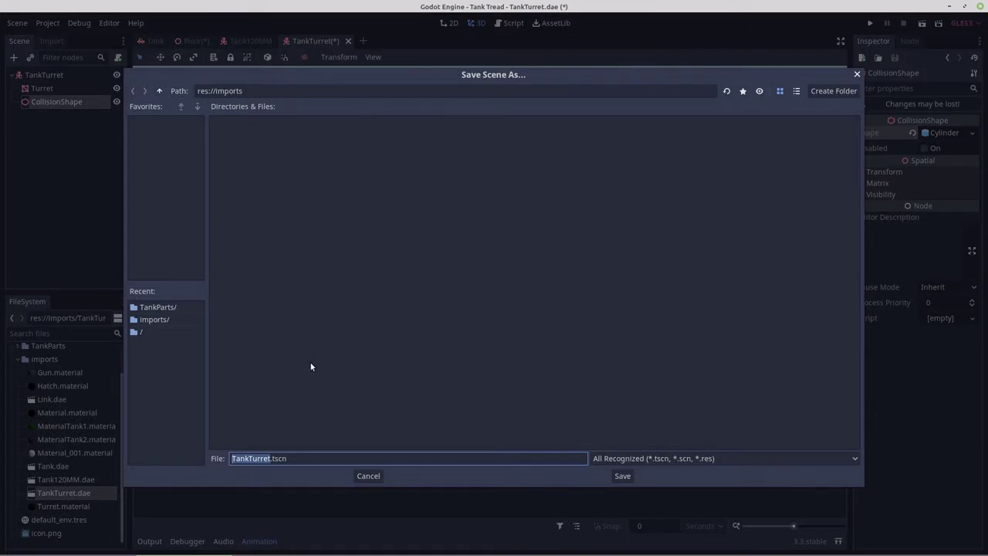
pyautogui.click(148, 307)
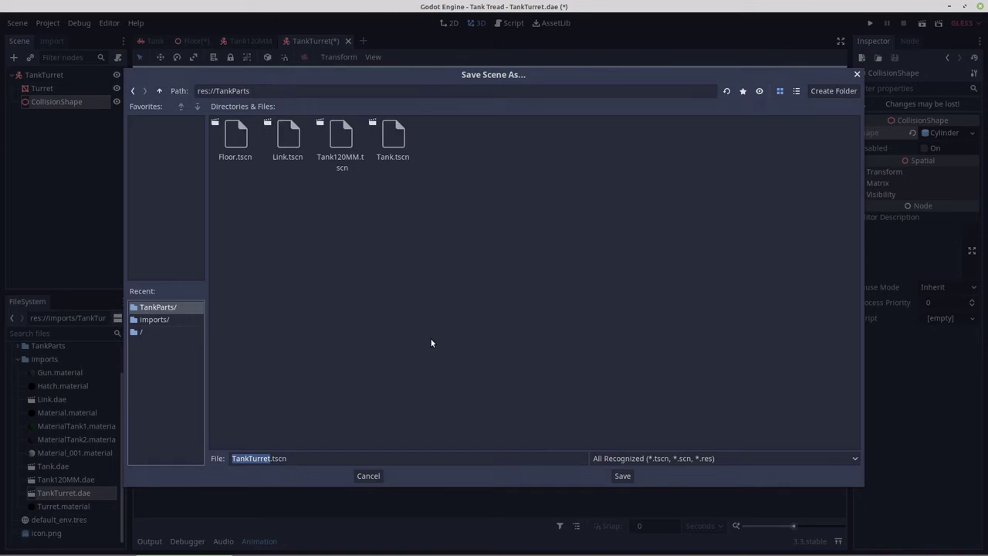
pyautogui.click(622, 475)
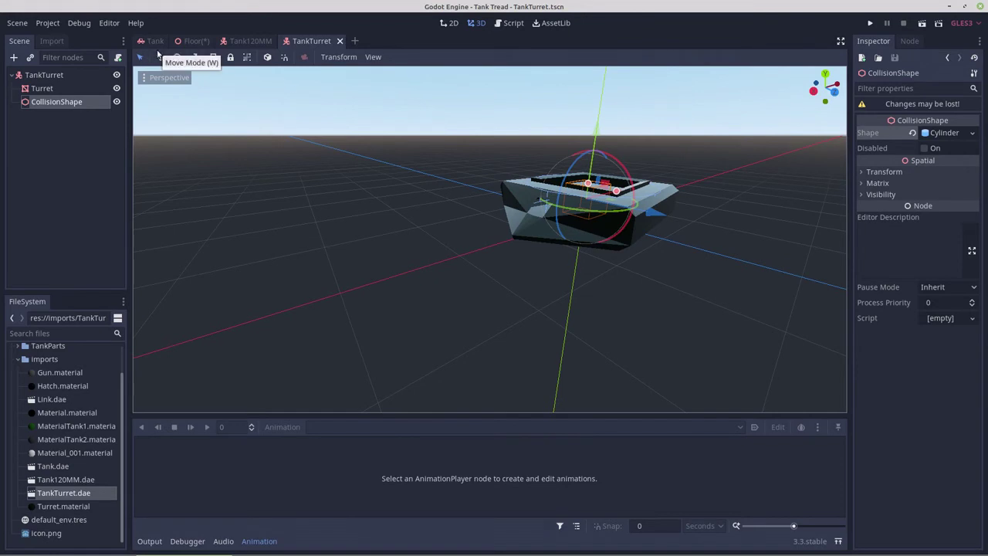
# In the Tank scene, drag TankTurret.tscn from TankParts onto the Tank root as a child instance
pyautogui.click(155, 41)
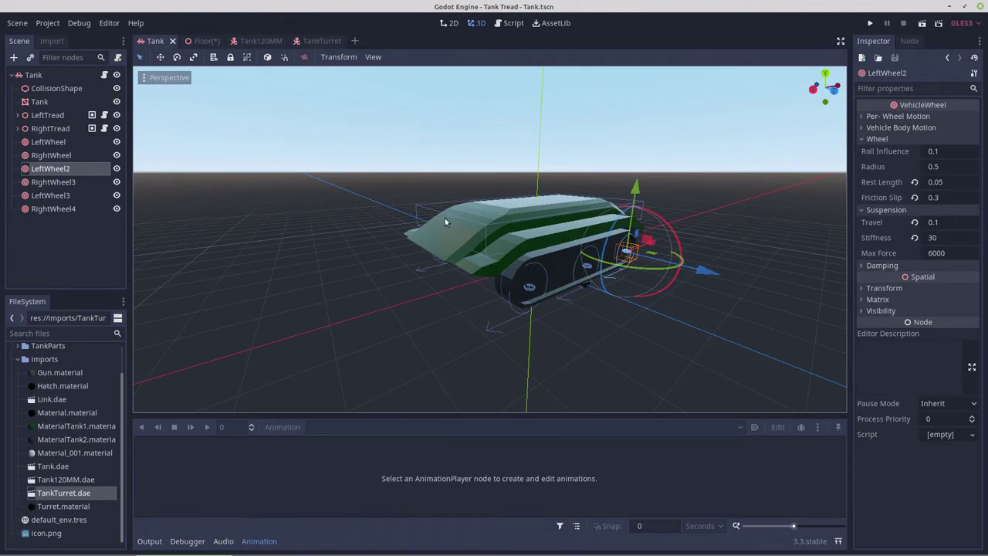
pyautogui.press('KP_1')
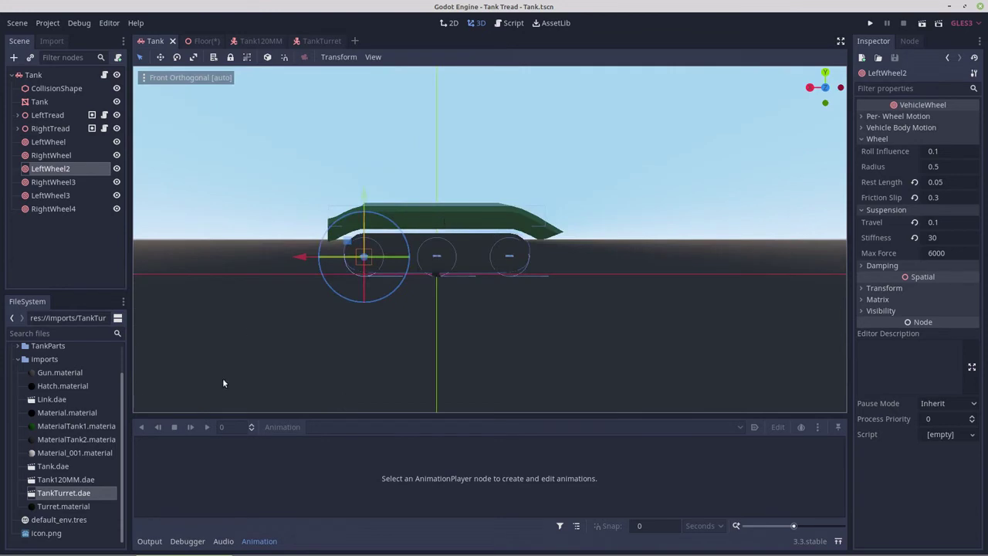
pyautogui.click(18, 360)
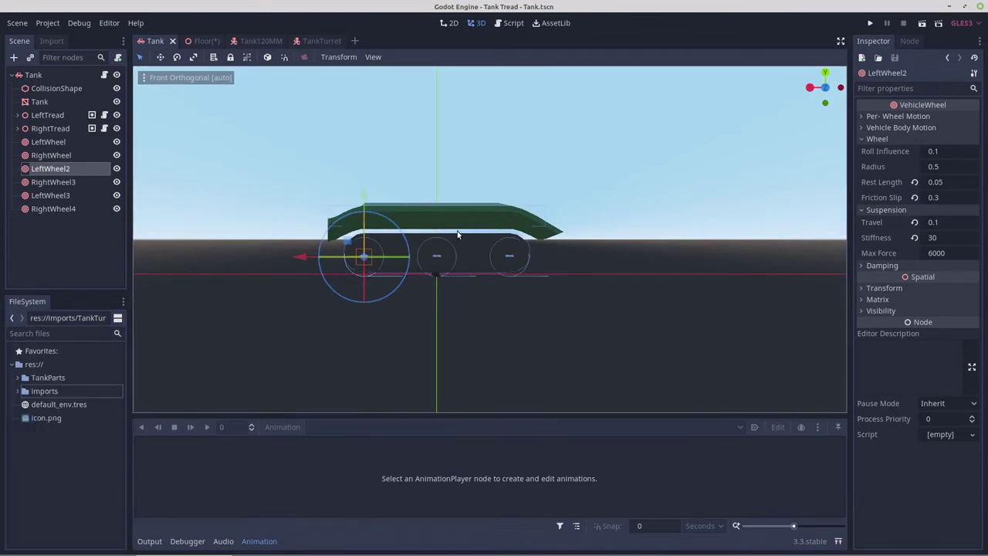
pyautogui.click(17, 377)
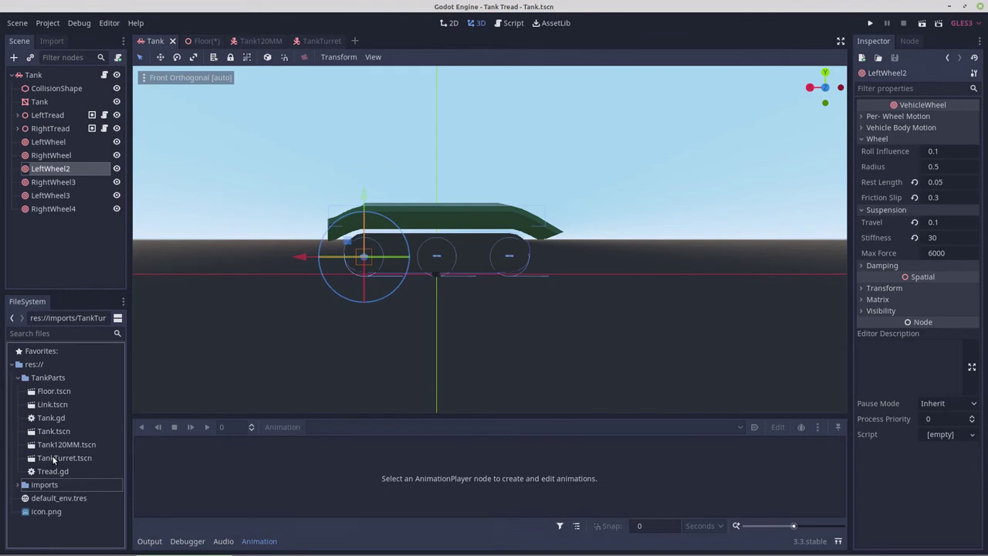
pyautogui.moveTo(53, 460); pyautogui.dragTo(33, 74)
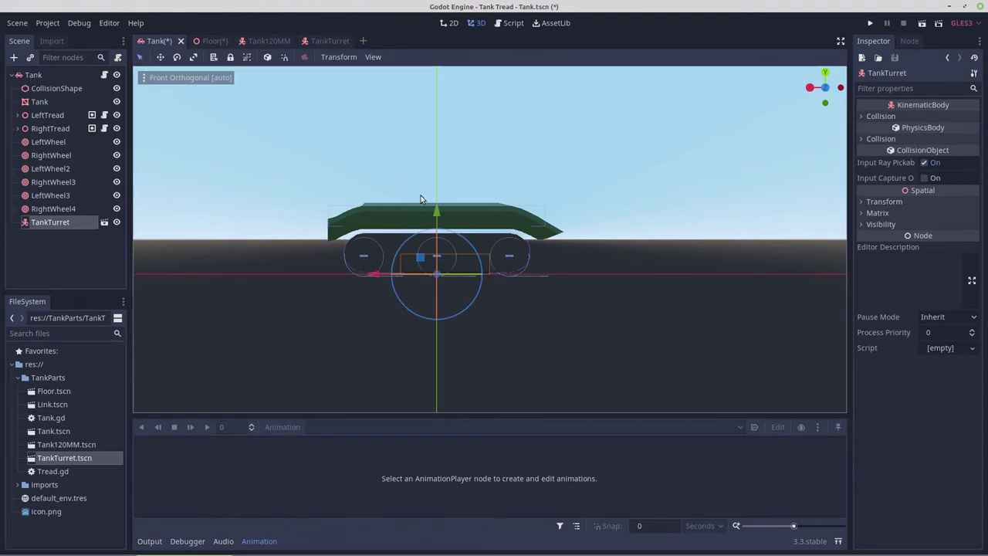
# Raise the TankTurret instance up above the tank hull
pyautogui.moveTo(437, 211); pyautogui.dragTo(440, 142)
pyautogui.scroll(3, 467, 321)
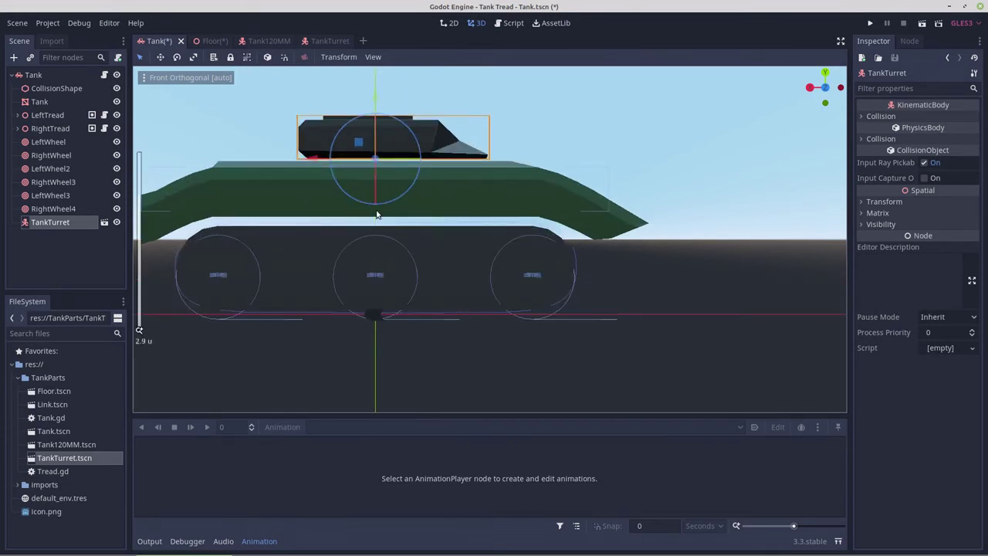
pyautogui.keyDown('shift'); pyautogui.moveTo(389, 240); pyautogui.dragTo(507, 293, button='middle'); pyautogui.keyUp('shift')
pyautogui.scroll(2, 426, 348)
pyautogui.scroll(2, 456, 331)
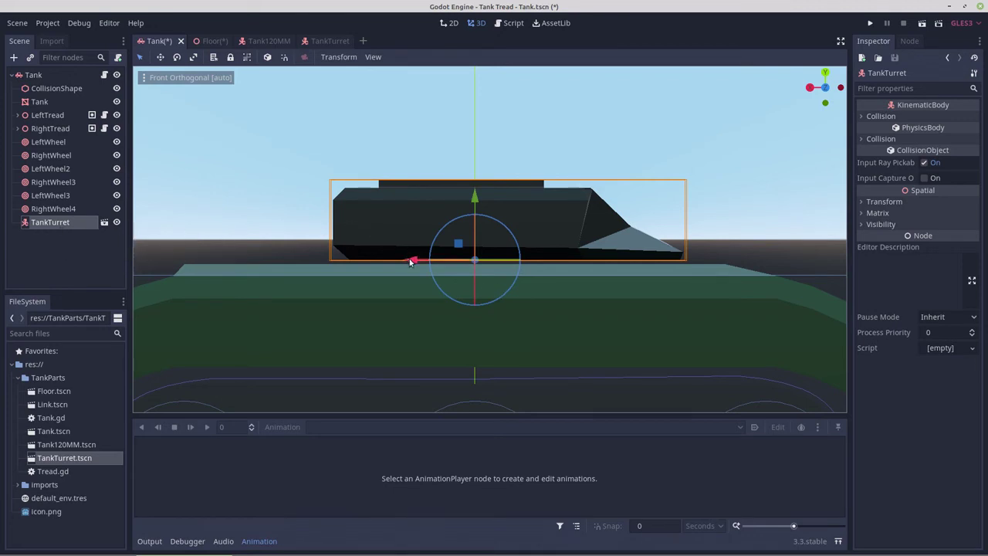
# Slide the turret sideways along the hull and settle it onto the hull top
pyautogui.moveTo(410, 261); pyautogui.dragTo(327, 262)
pyautogui.moveTo(389, 196); pyautogui.dragTo(388, 202)
pyautogui.scroll(3, 371, 255)
pyautogui.moveTo(371, 255)
pyautogui.mouseDown(button='middle')
pyautogui.moveTo(353, 260)
pyautogui.moveTo(408, 243)
pyautogui.moveTo(452, 262)
pyautogui.moveTo(397, 261)
pyautogui.moveTo(355, 290)
pyautogui.moveTo(375, 267)
pyautogui.mouseUp(button='middle')
pyautogui.scroll(-4, 407, 243)
pyautogui.scroll(-3, 499, 265)
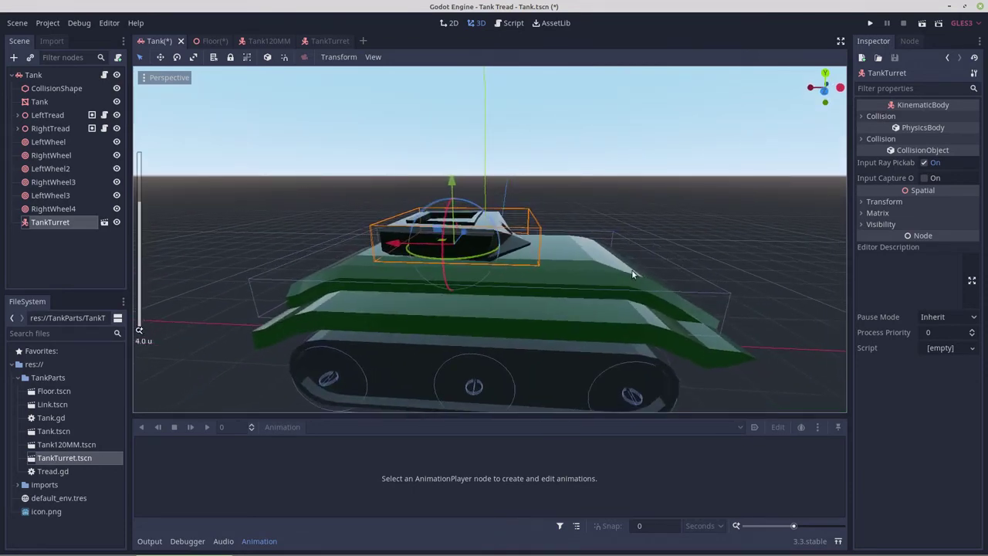
pyautogui.scroll(2, 580, 272)
pyautogui.moveTo(499, 265); pyautogui.dragTo(607, 265, button='middle')
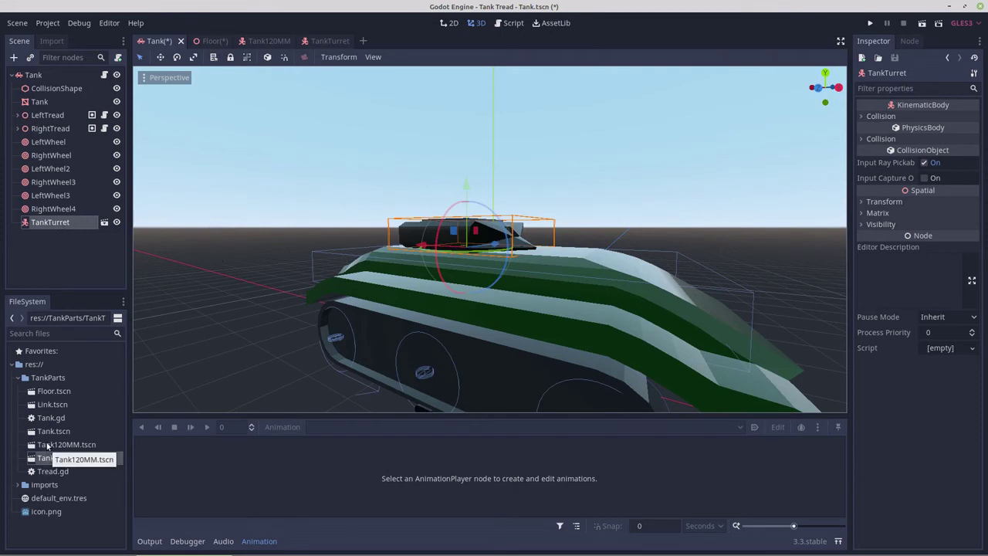
# Add the Tank120MM gun scene to the tank and reparent it under TankTurret
pyautogui.moveTo(47, 448); pyautogui.dragTo(31, 80)
pyautogui.moveTo(43, 240); pyautogui.dragTo(48, 223)
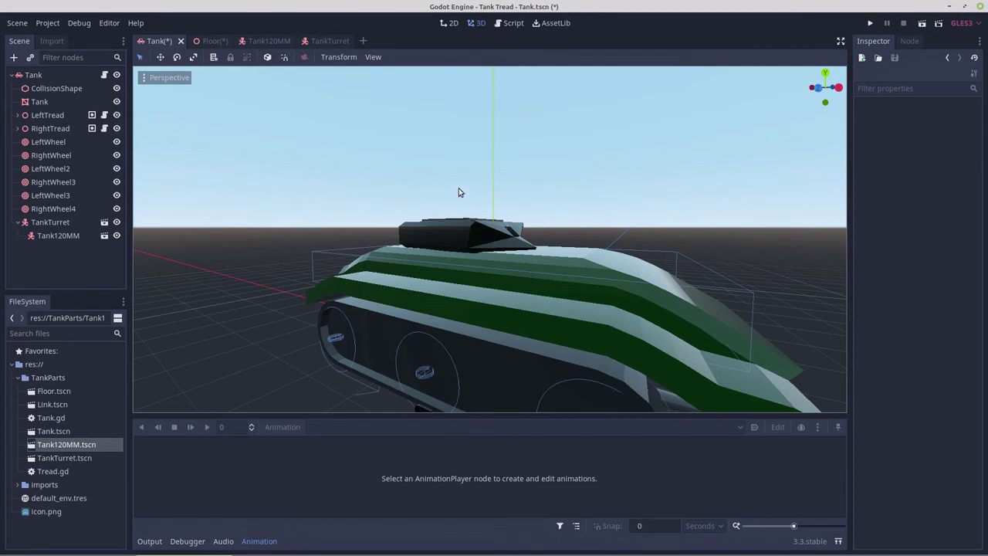
pyautogui.scroll(-5, 394, 291)
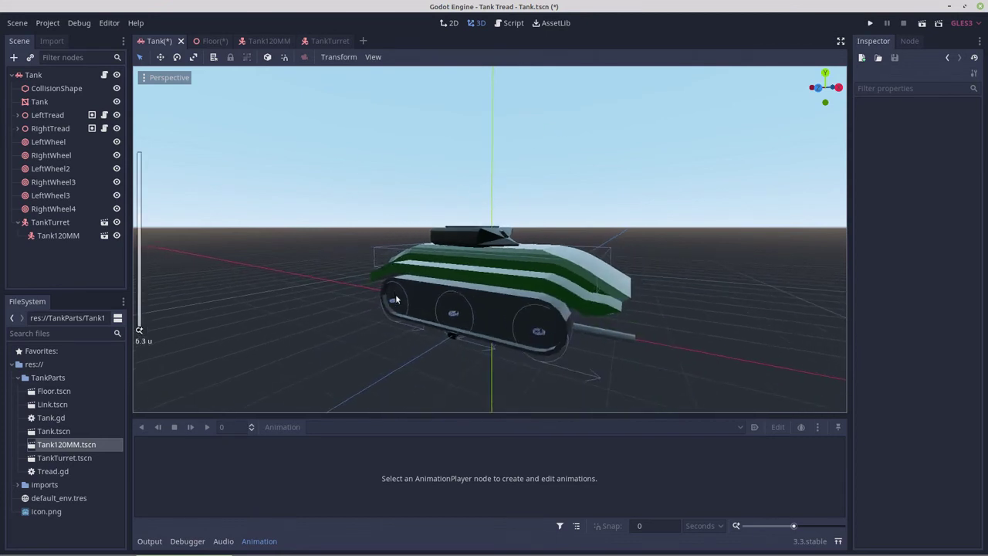
pyautogui.click(59, 236)
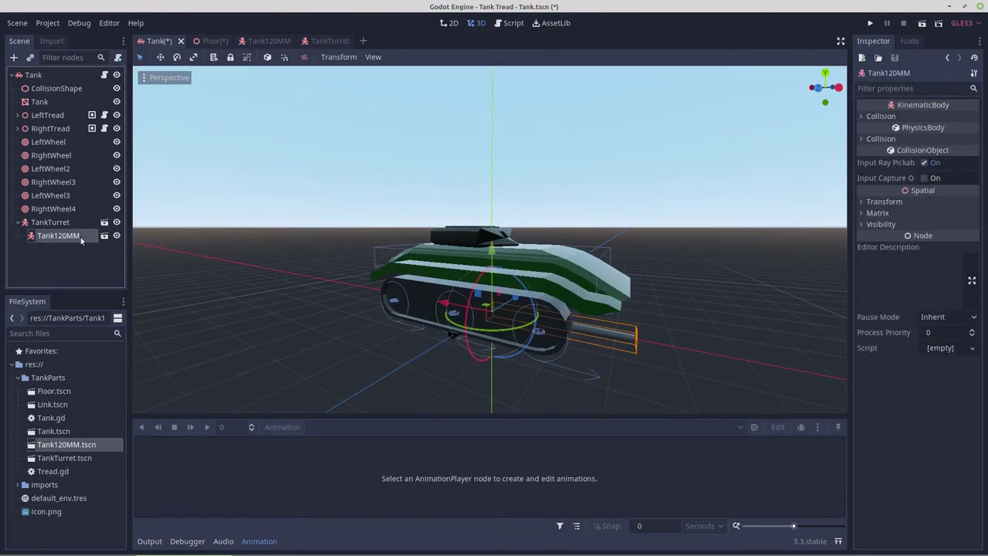
# Lift the gun above the hull and nudge it into place at the turret
pyautogui.moveTo(490, 255); pyautogui.dragTo(500, 176)
pyautogui.scroll(20, 517, 216)
pyautogui.moveTo(526, 230); pyautogui.dragTo(416, 260, button='middle')
pyautogui.scroll(-4, 395, 247)
pyautogui.press('KP_7')
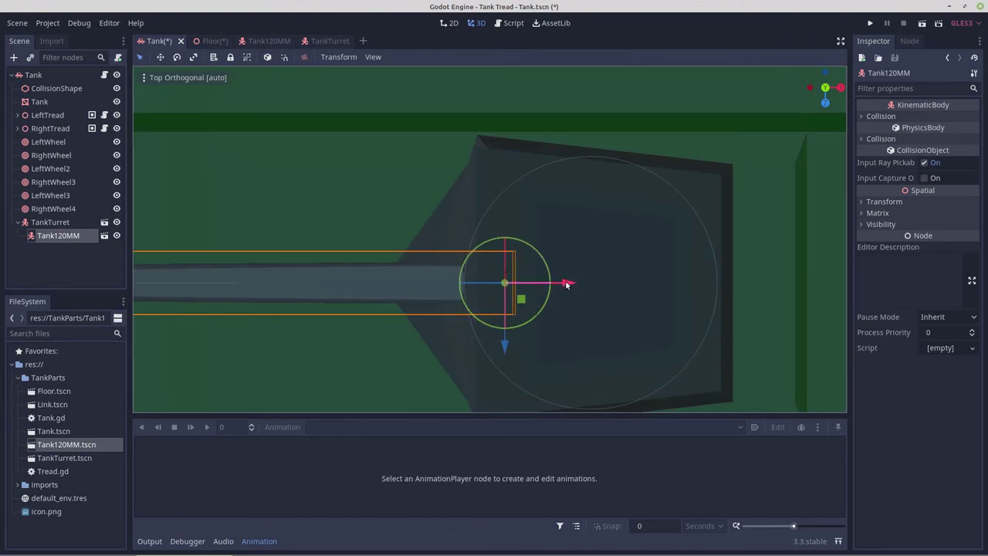
pyautogui.moveTo(566, 283); pyautogui.dragTo(536, 288)
pyautogui.moveTo(536, 288); pyautogui.dragTo(439, 279, button='middle')
pyautogui.scroll(-3, 440, 283)
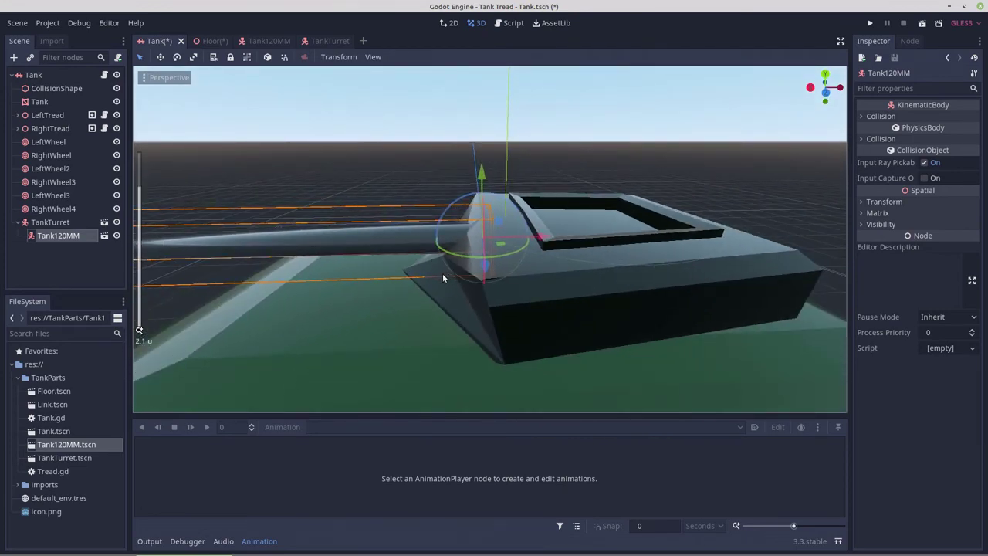
pyautogui.scroll(6, 449, 261)
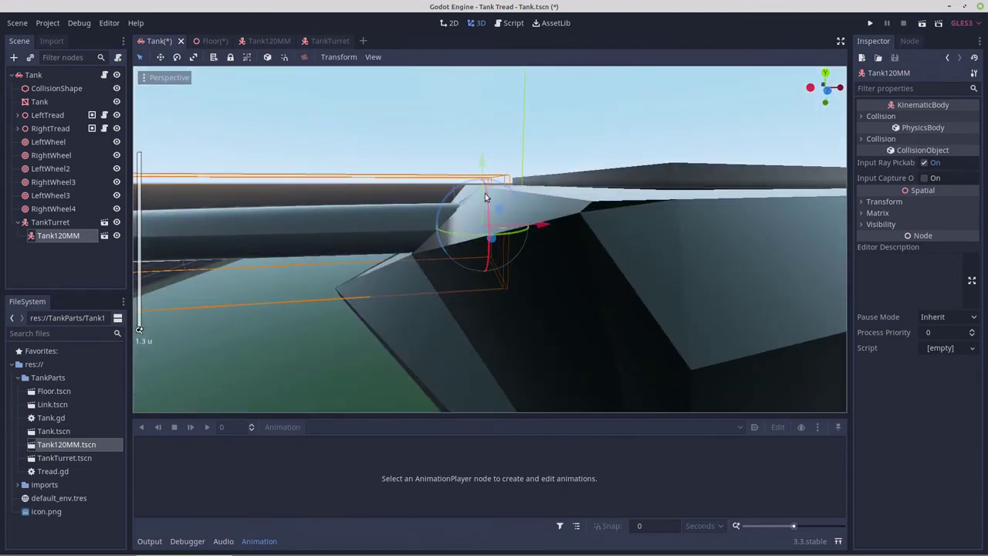
pyautogui.moveTo(483, 162); pyautogui.dragTo(484, 169)
# Rotate the gun in the front view so the barrel sits level at the turret front
pyautogui.scroll(-15, 443, 312)
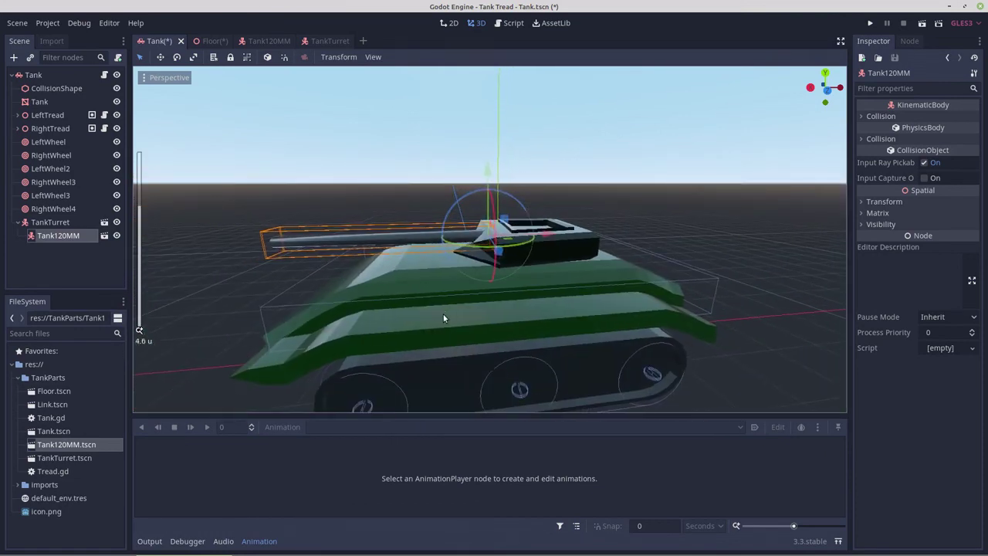
pyautogui.moveTo(443, 314)
pyautogui.mouseDown(button='middle')
pyautogui.moveTo(373, 321)
pyautogui.moveTo(515, 319)
pyautogui.moveTo(452, 314)
pyautogui.mouseUp(button='middle')
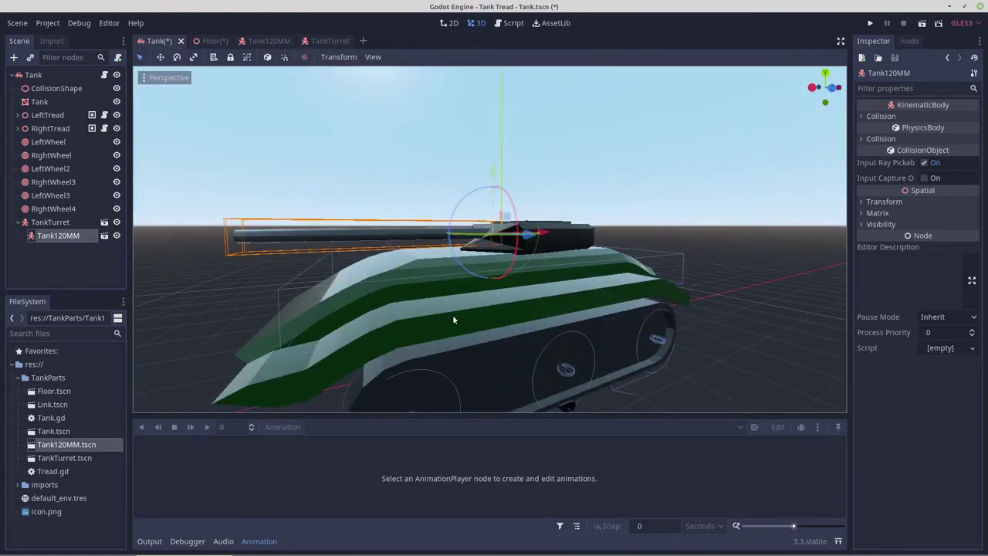
pyautogui.press('KP_3')
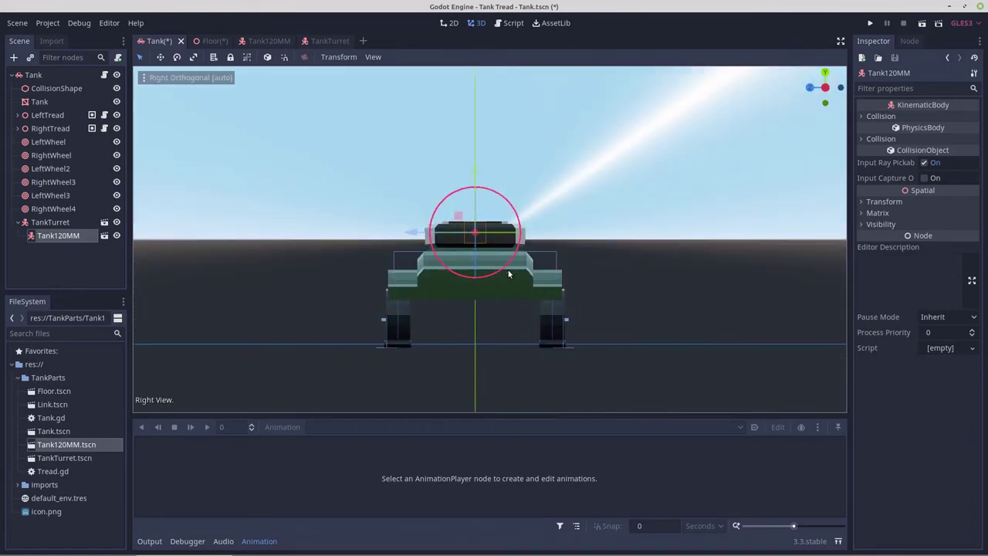
pyautogui.press('KP_1')
pyautogui.scroll(5, 499, 265)
pyautogui.moveTo(483, 193)
pyautogui.mouseDown()
pyautogui.moveTo(464, 199)
pyautogui.moveTo(483, 192)
pyautogui.mouseUp()
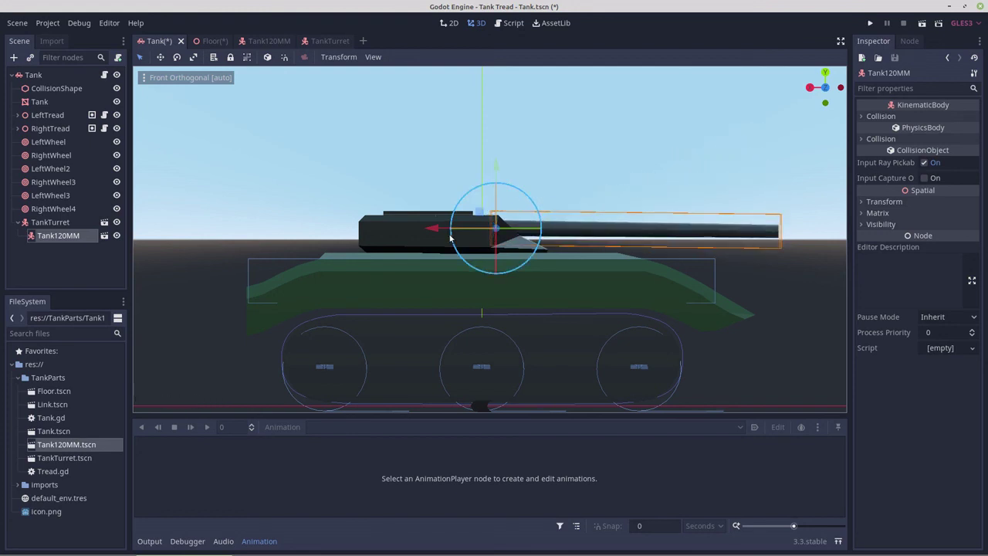
pyautogui.moveTo(450, 238); pyautogui.dragTo(441, 233)
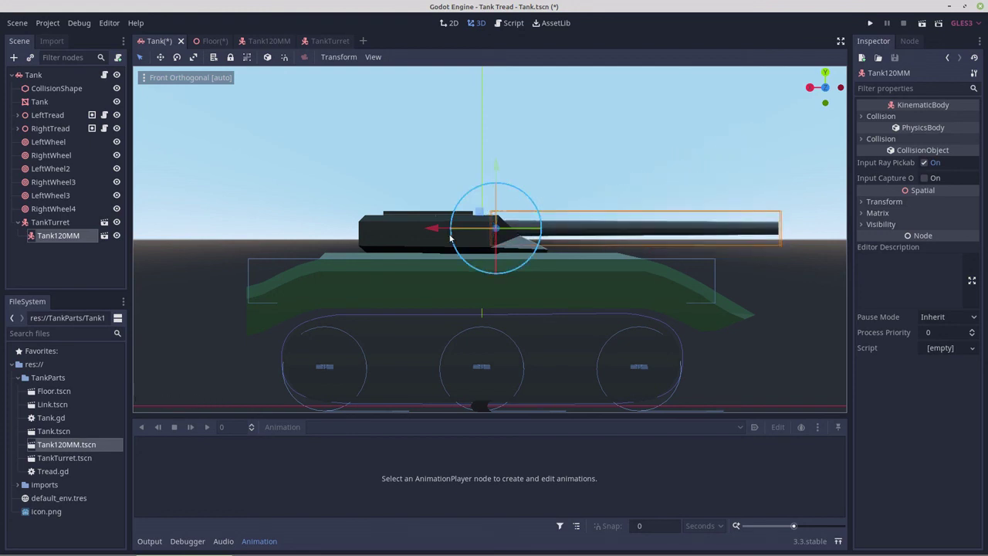
# Select TankTurret, test a rotation in Top view, then undo it
pyautogui.click(400, 220)
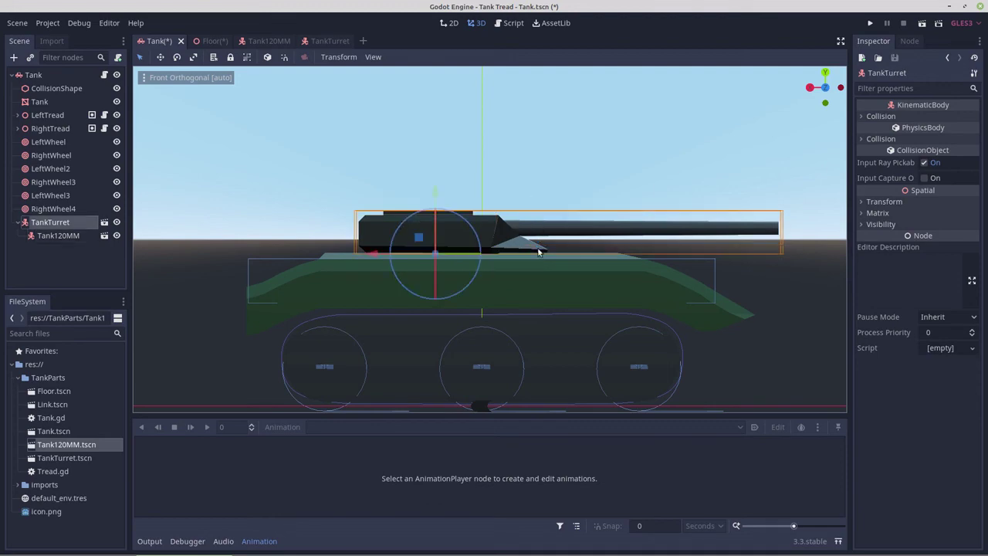
pyautogui.press('KP_7')
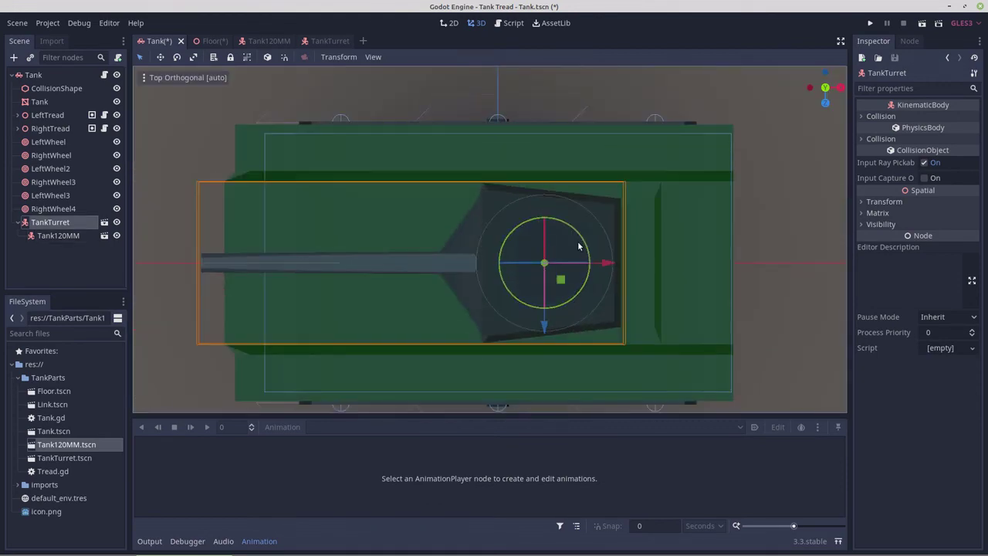
pyautogui.moveTo(582, 243)
pyautogui.mouseDown()
pyautogui.moveTo(581, 234)
pyautogui.moveTo(590, 261)
pyautogui.moveTo(588, 234)
pyautogui.mouseUp()
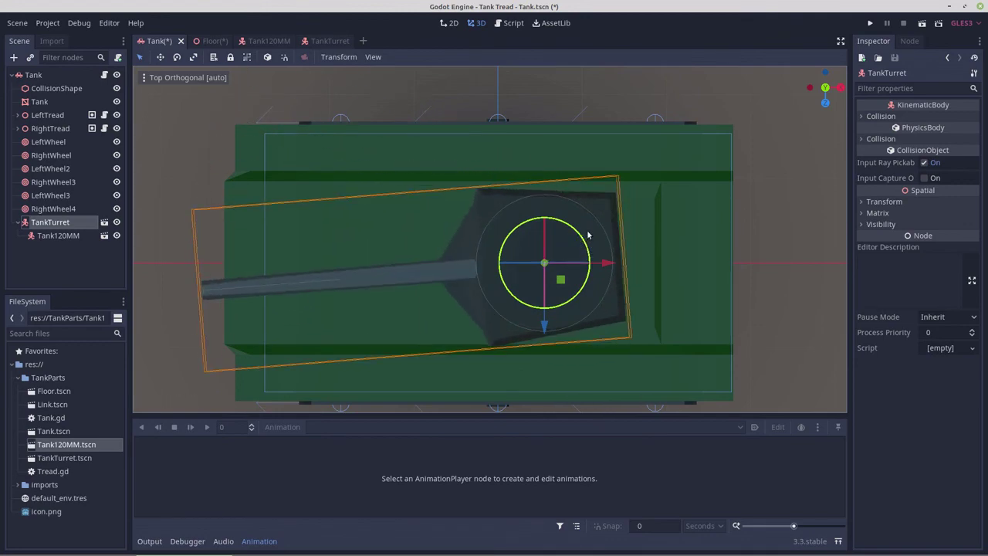
pyautogui.hotkey('ctrl', 'z')
# Return to a perspective view of the tank and save the Tank scene
pyautogui.scroll(-4, 485, 254)
pyautogui.moveTo(485, 265); pyautogui.dragTo(489, 171, button='middle')
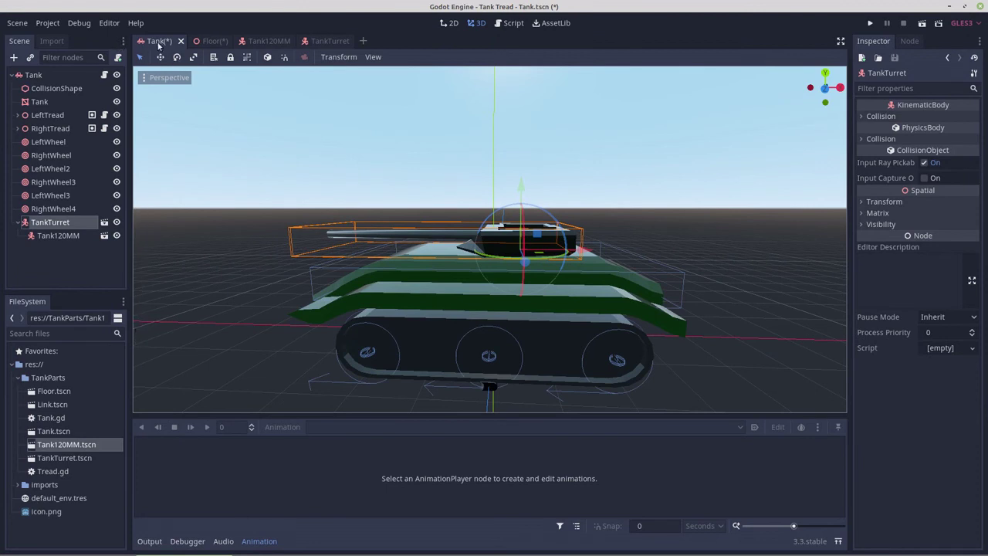
pyautogui.hotkey('ctrl', 's')
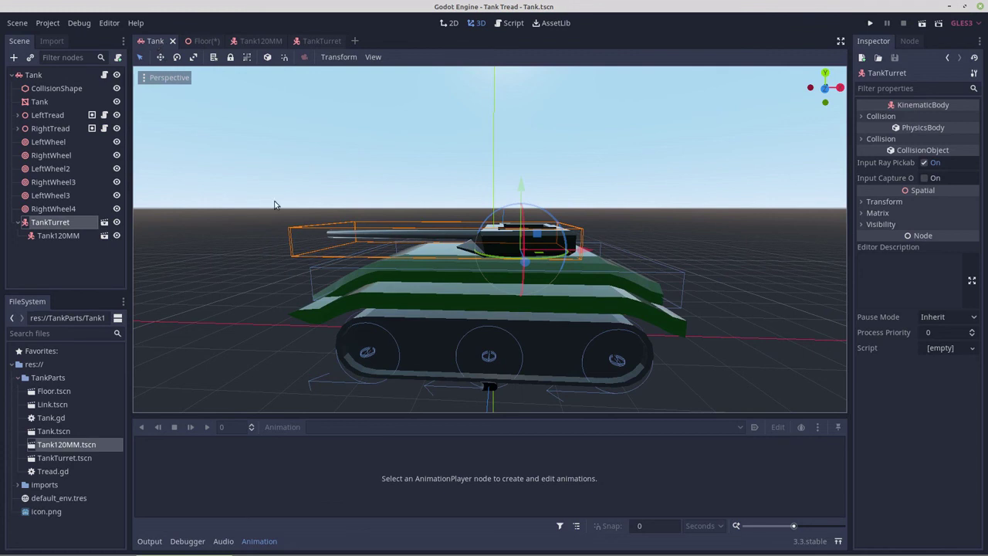
# Run the Floor scene in a debug window and steer the tank right and left
pyautogui.click(202, 42)
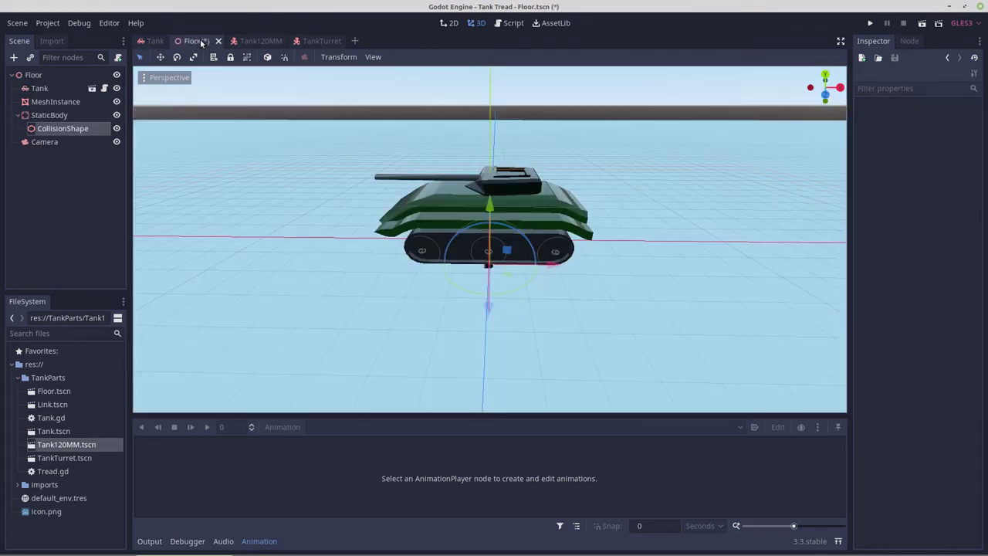
pyautogui.click(921, 23)
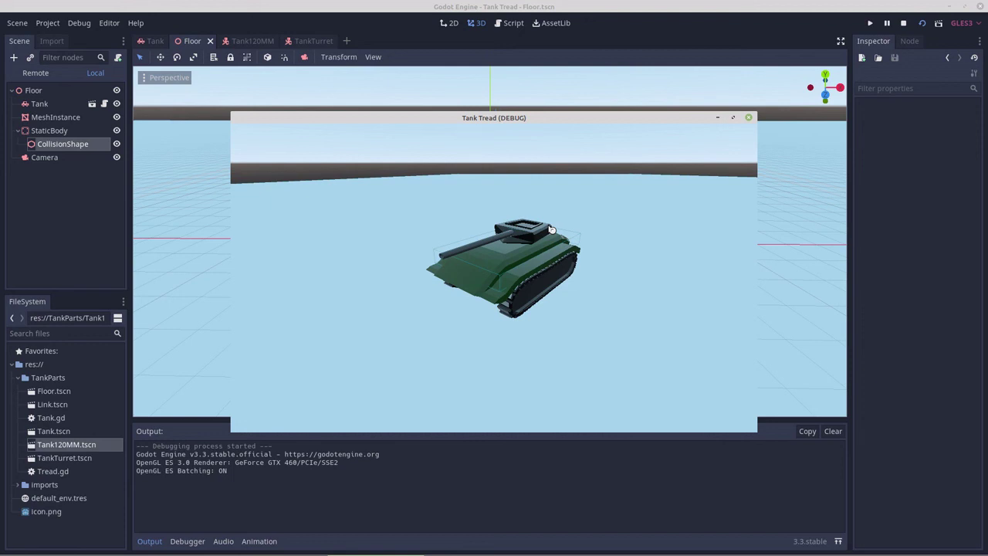
pyautogui.press('Right')
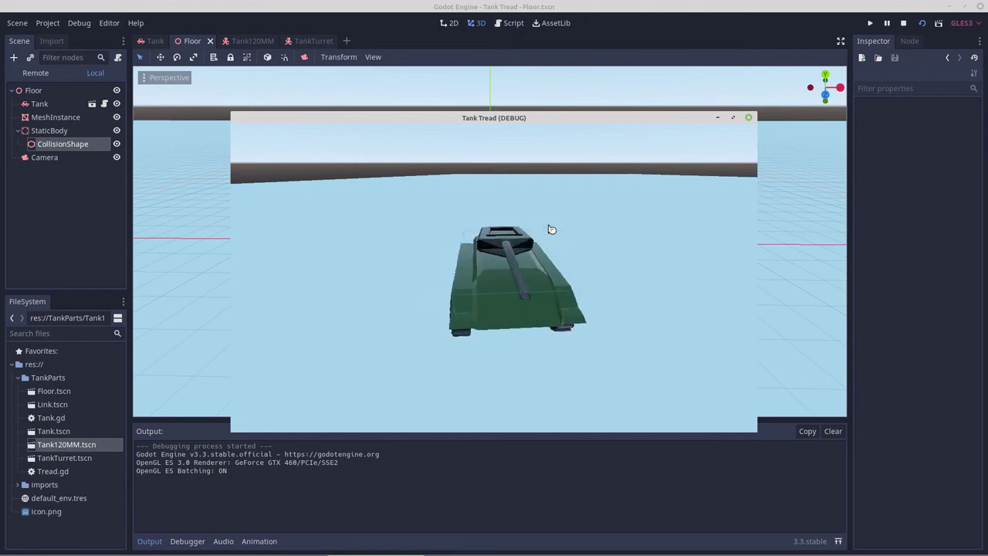
pyautogui.press('Right')
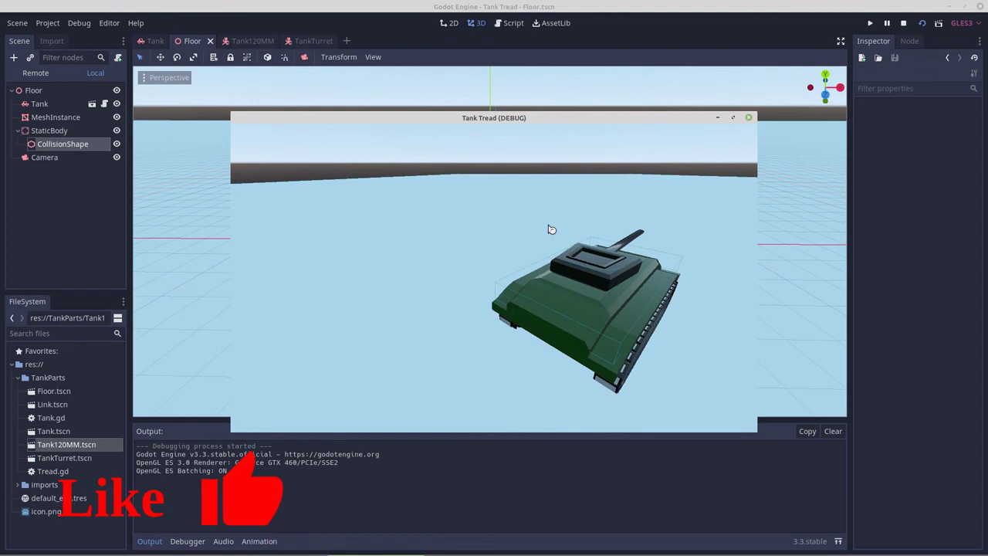
pyautogui.press('Left')
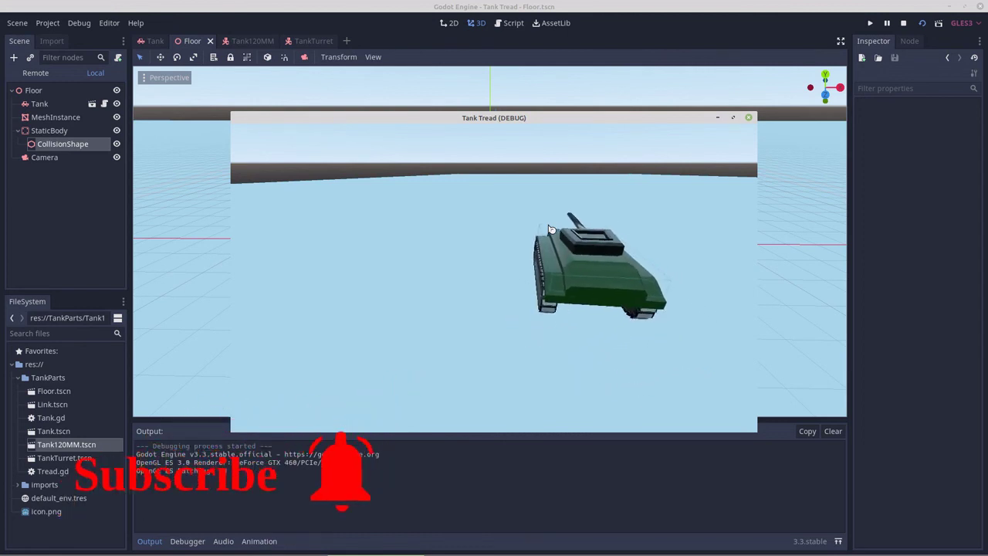
pyautogui.press('Left')
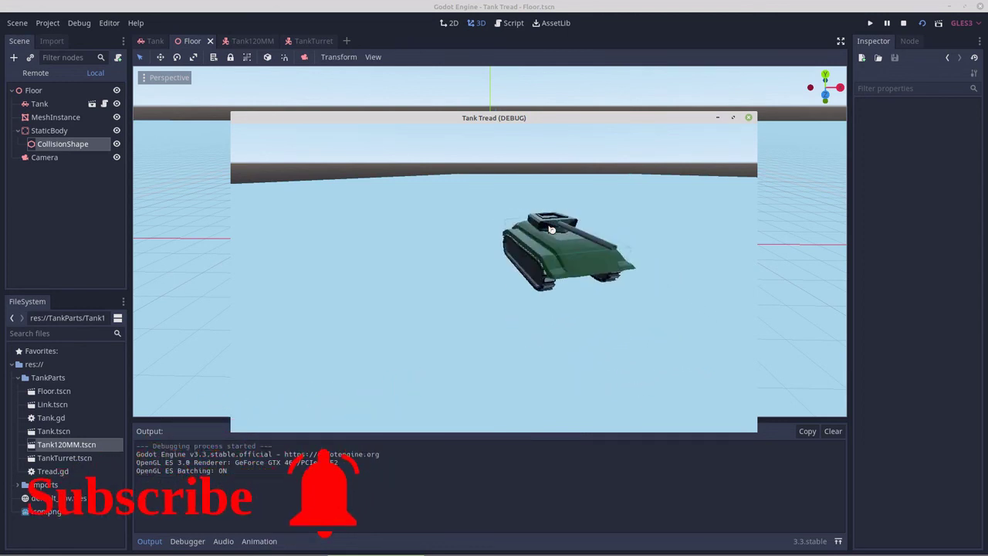
# Turn the tank to face the camera and drive it toward the camera, twice
pyautogui.press('Left')
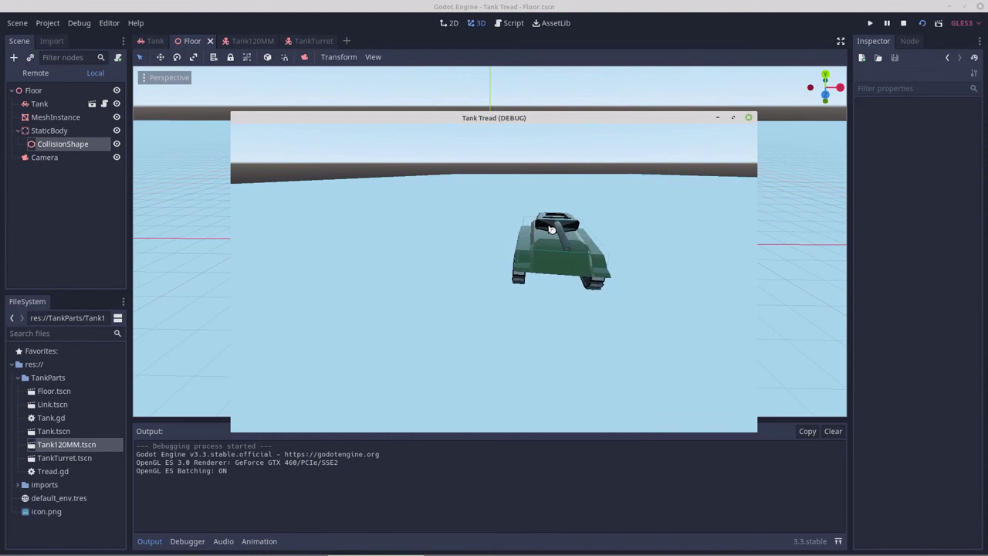
pyautogui.press('Left')
pyautogui.press('Up')
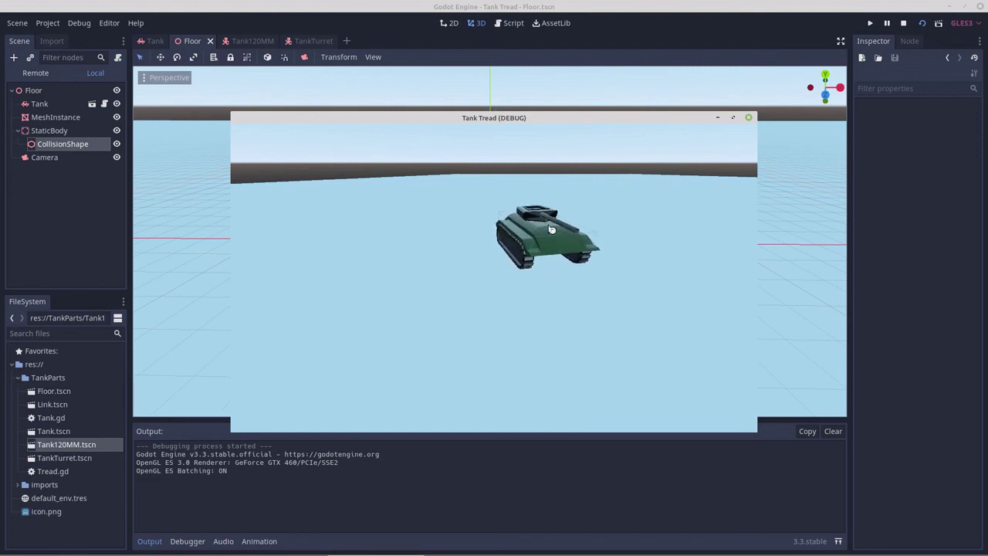
pyautogui.press('Left')
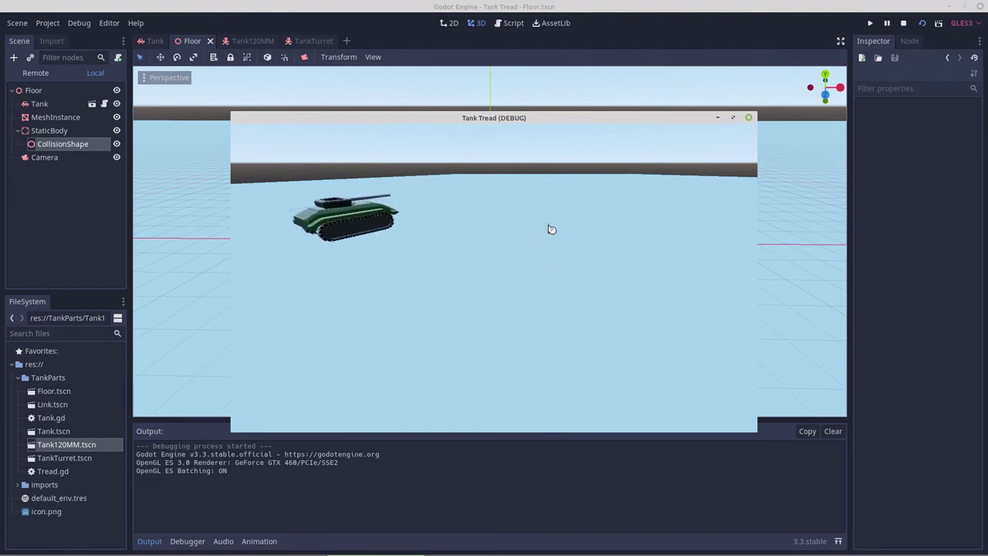
pyautogui.press('Left')
pyautogui.press('Up')
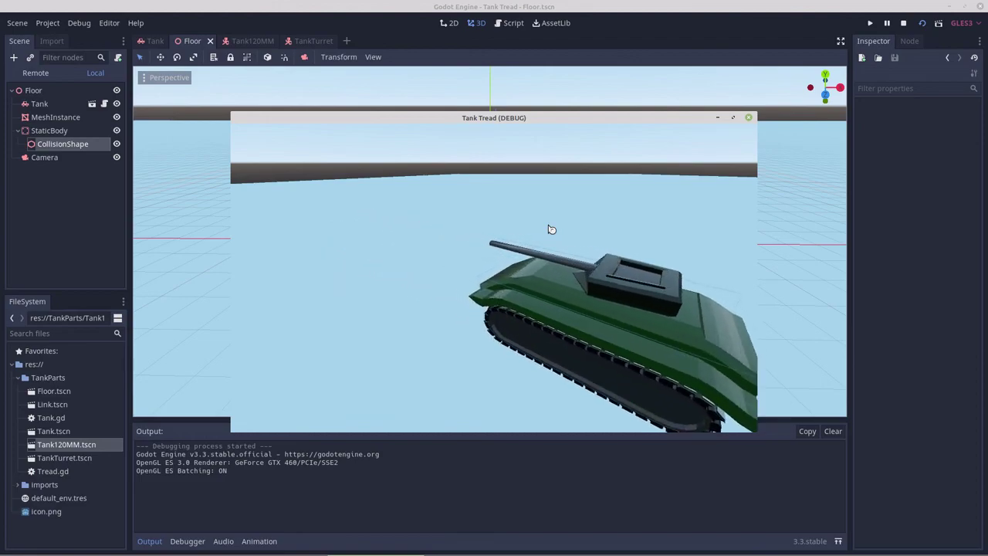